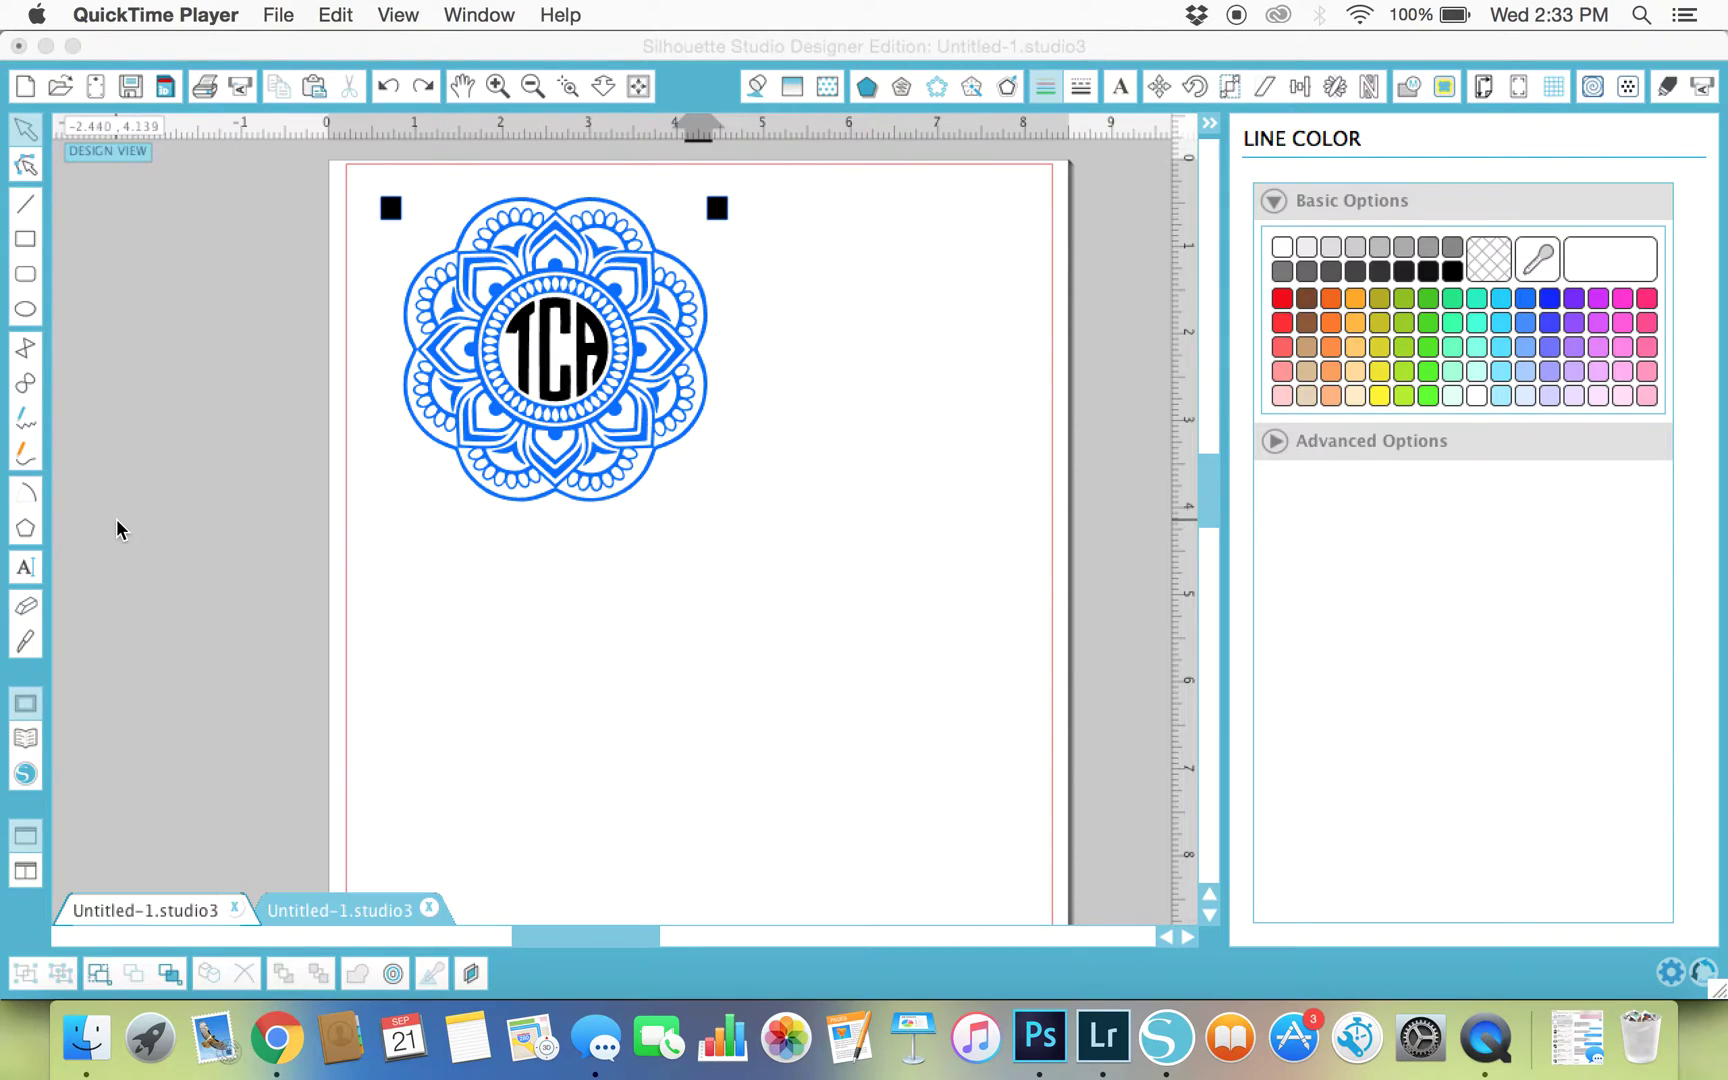
Step: Add the text 'tca' in the MONOGRAMOS font below the mandala
click(27, 572)
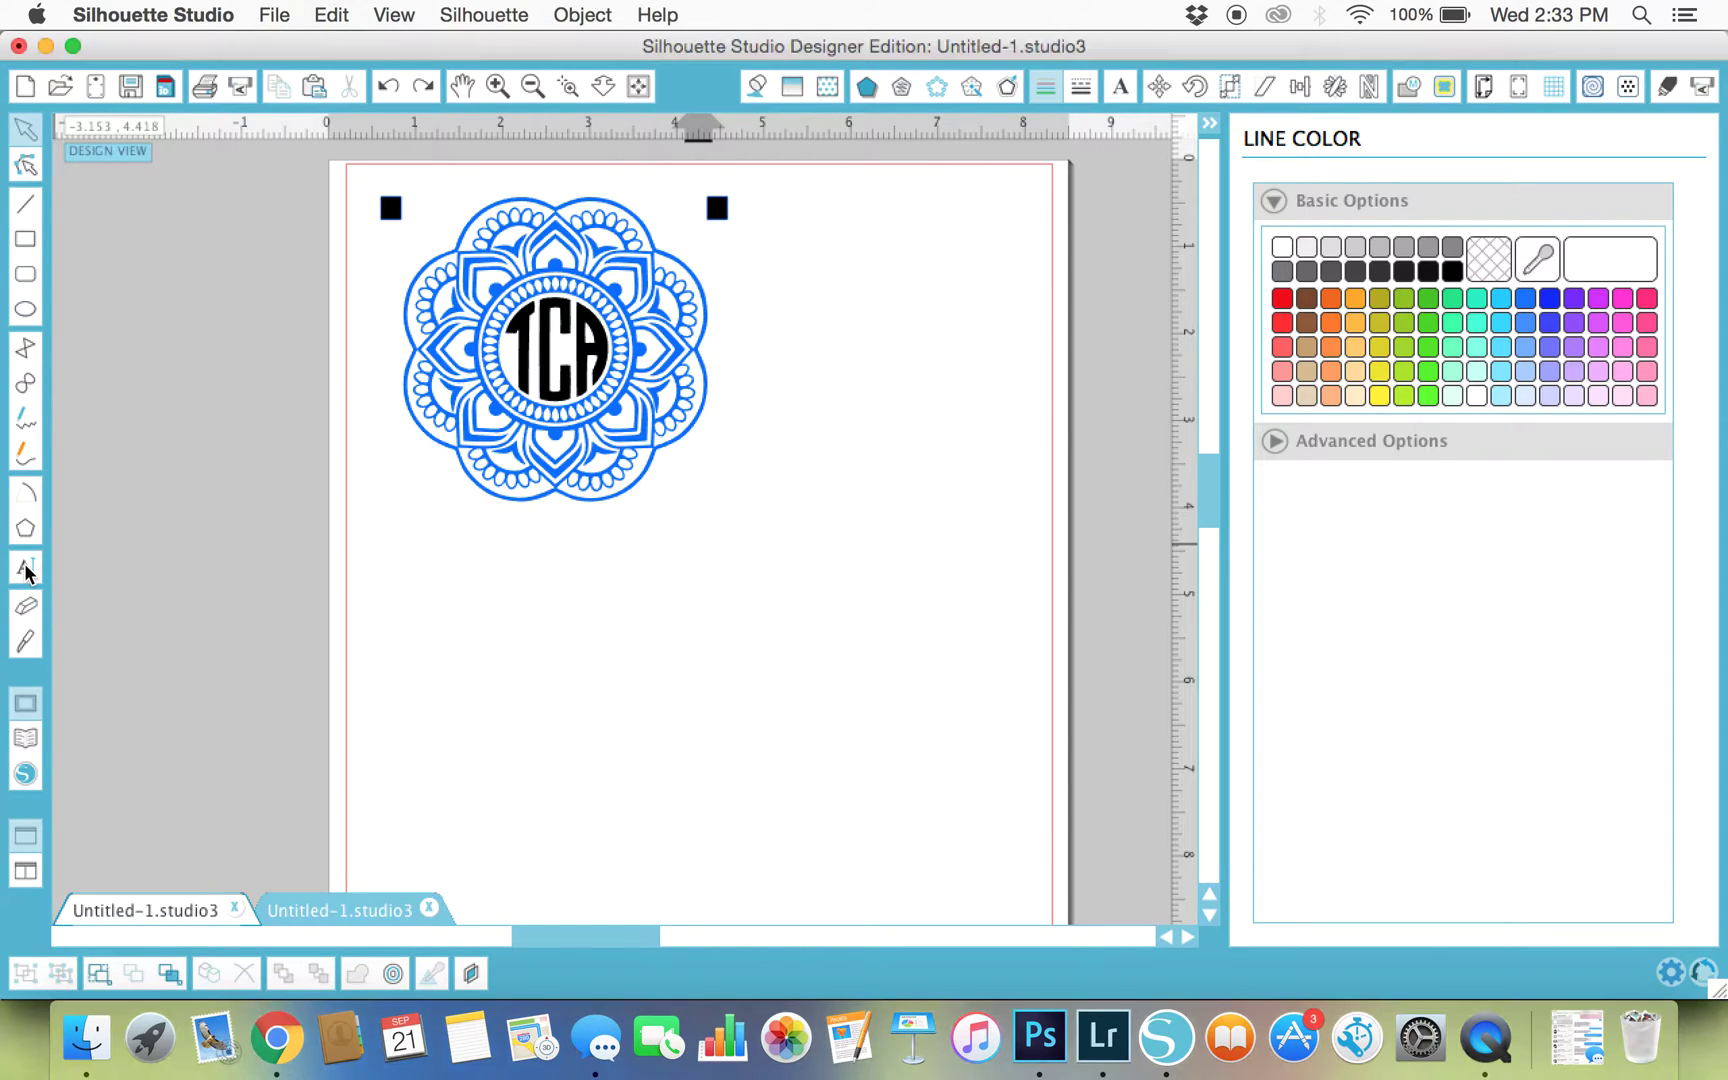
click(22, 570)
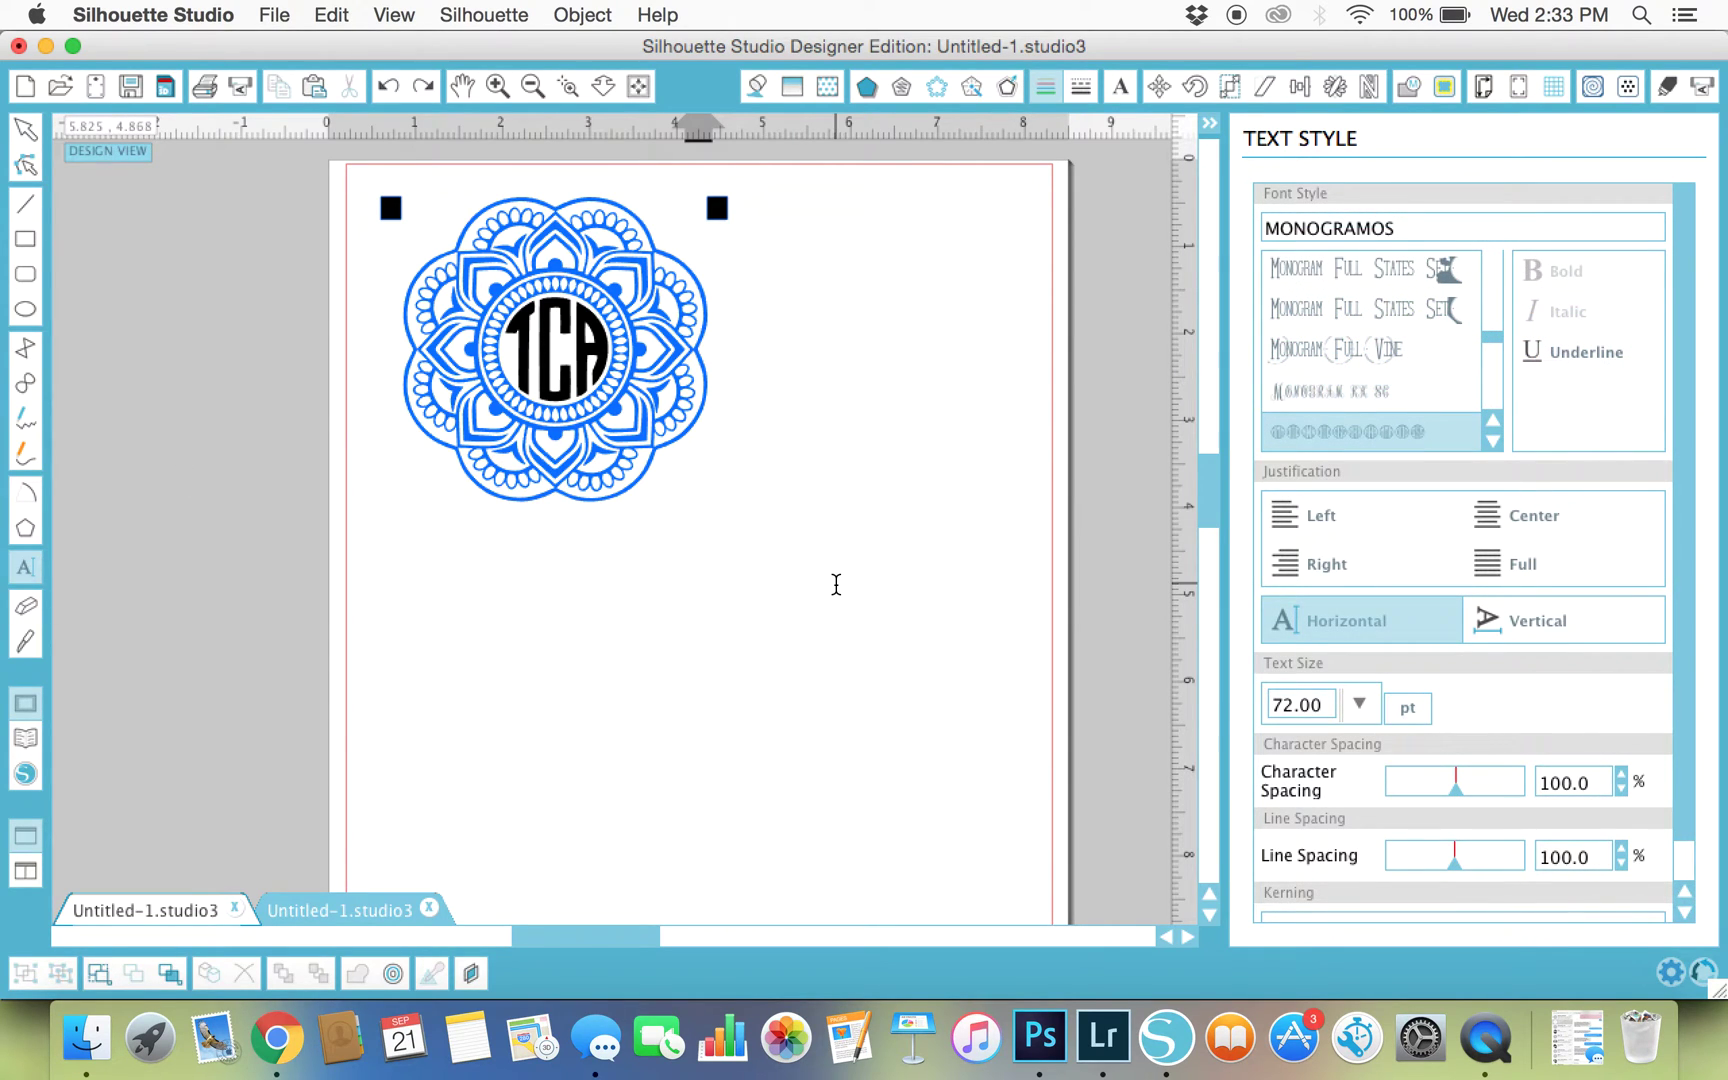
click(496, 638)
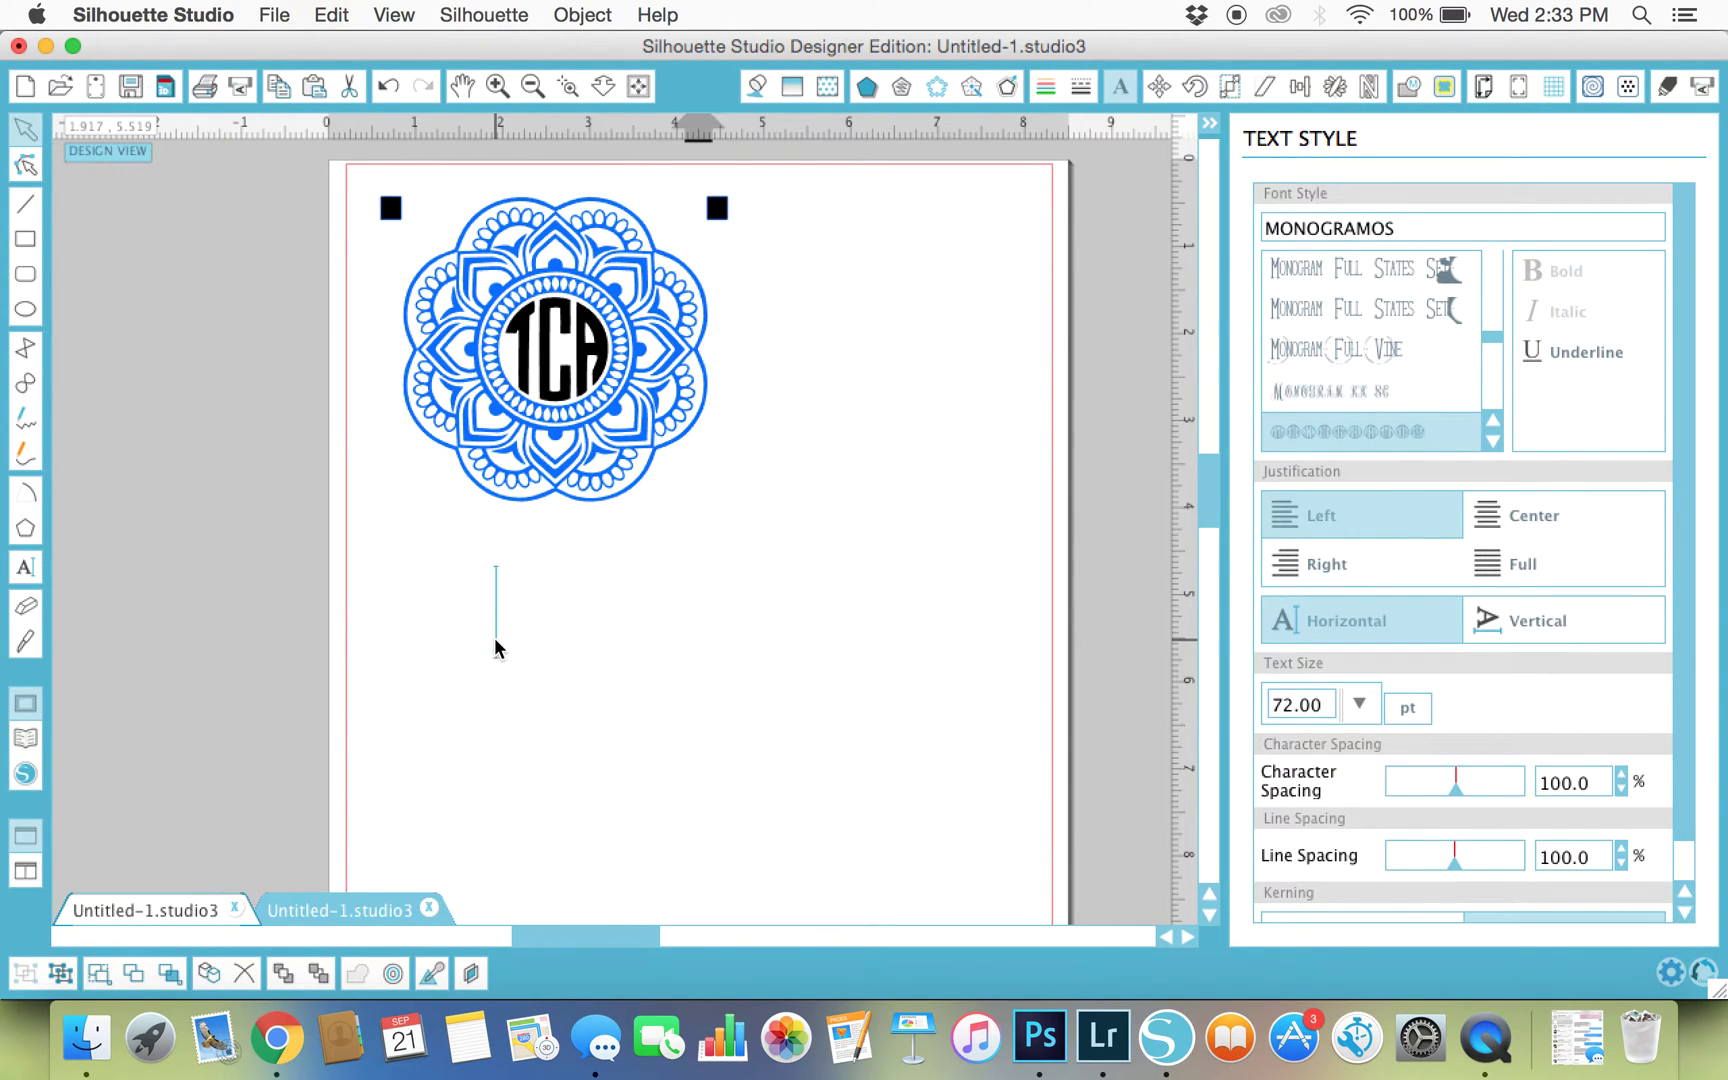
text(tc)
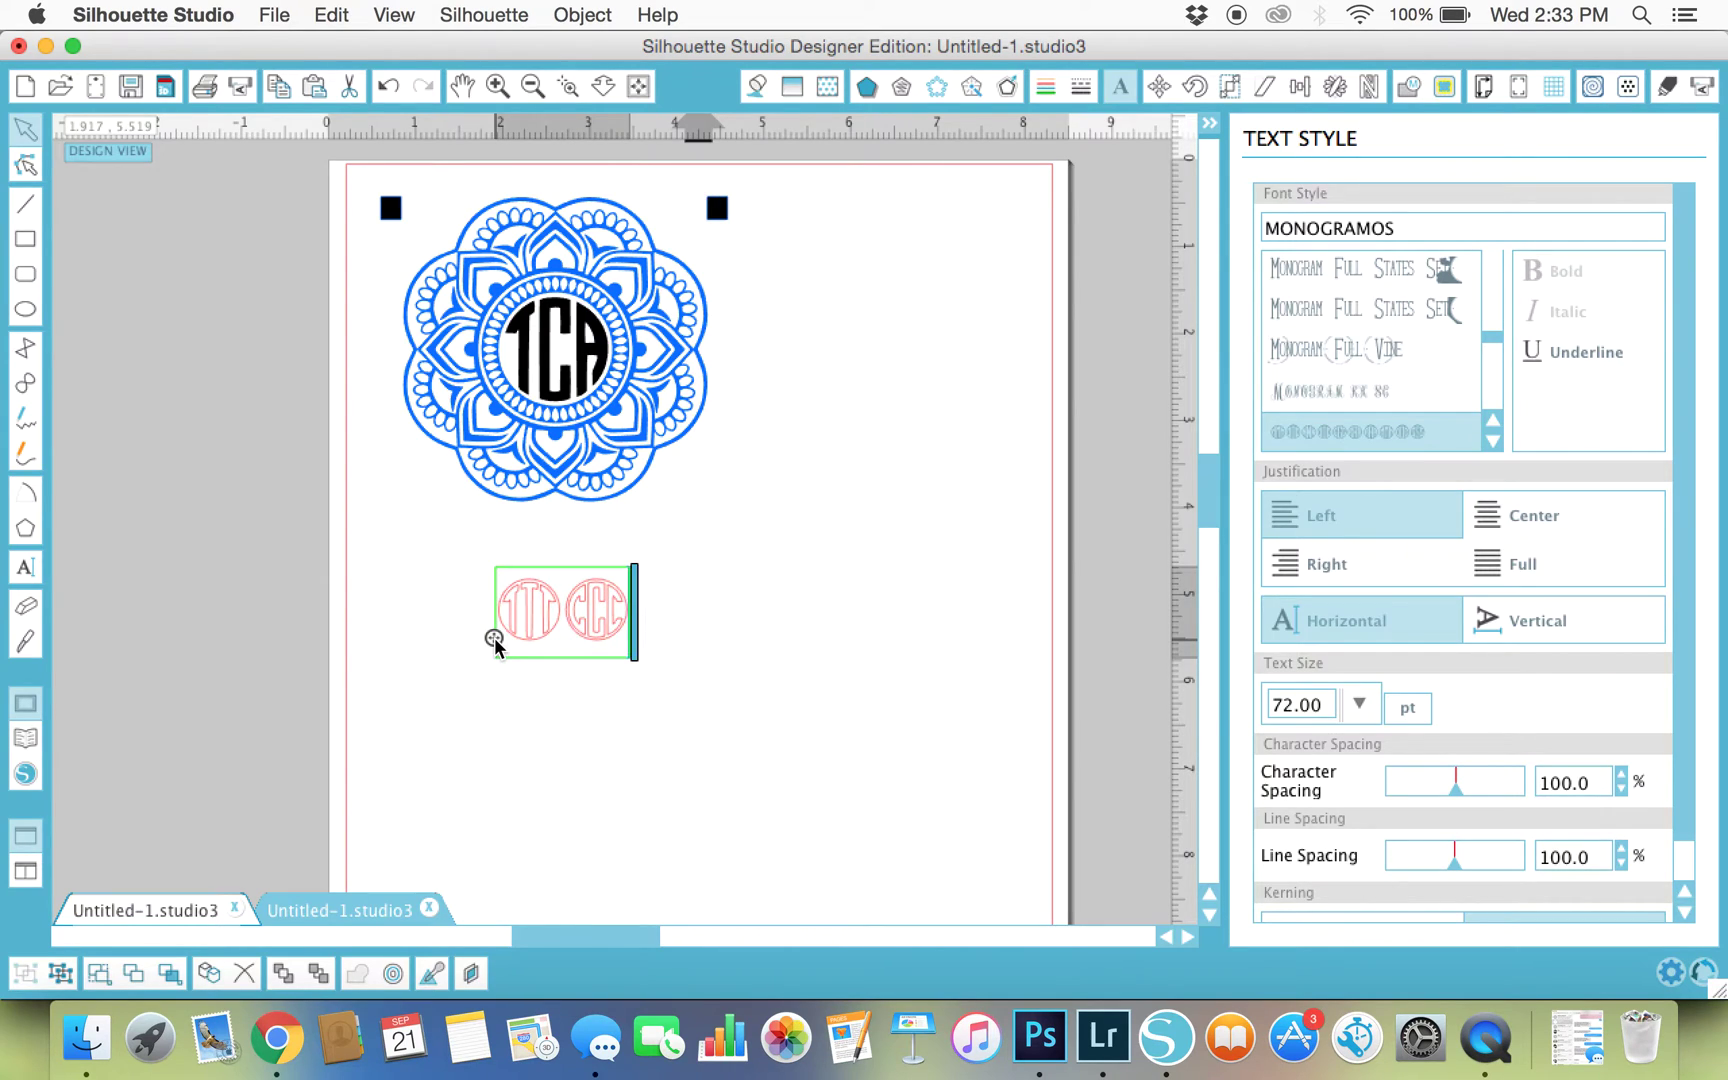
text(a)
click(514, 668)
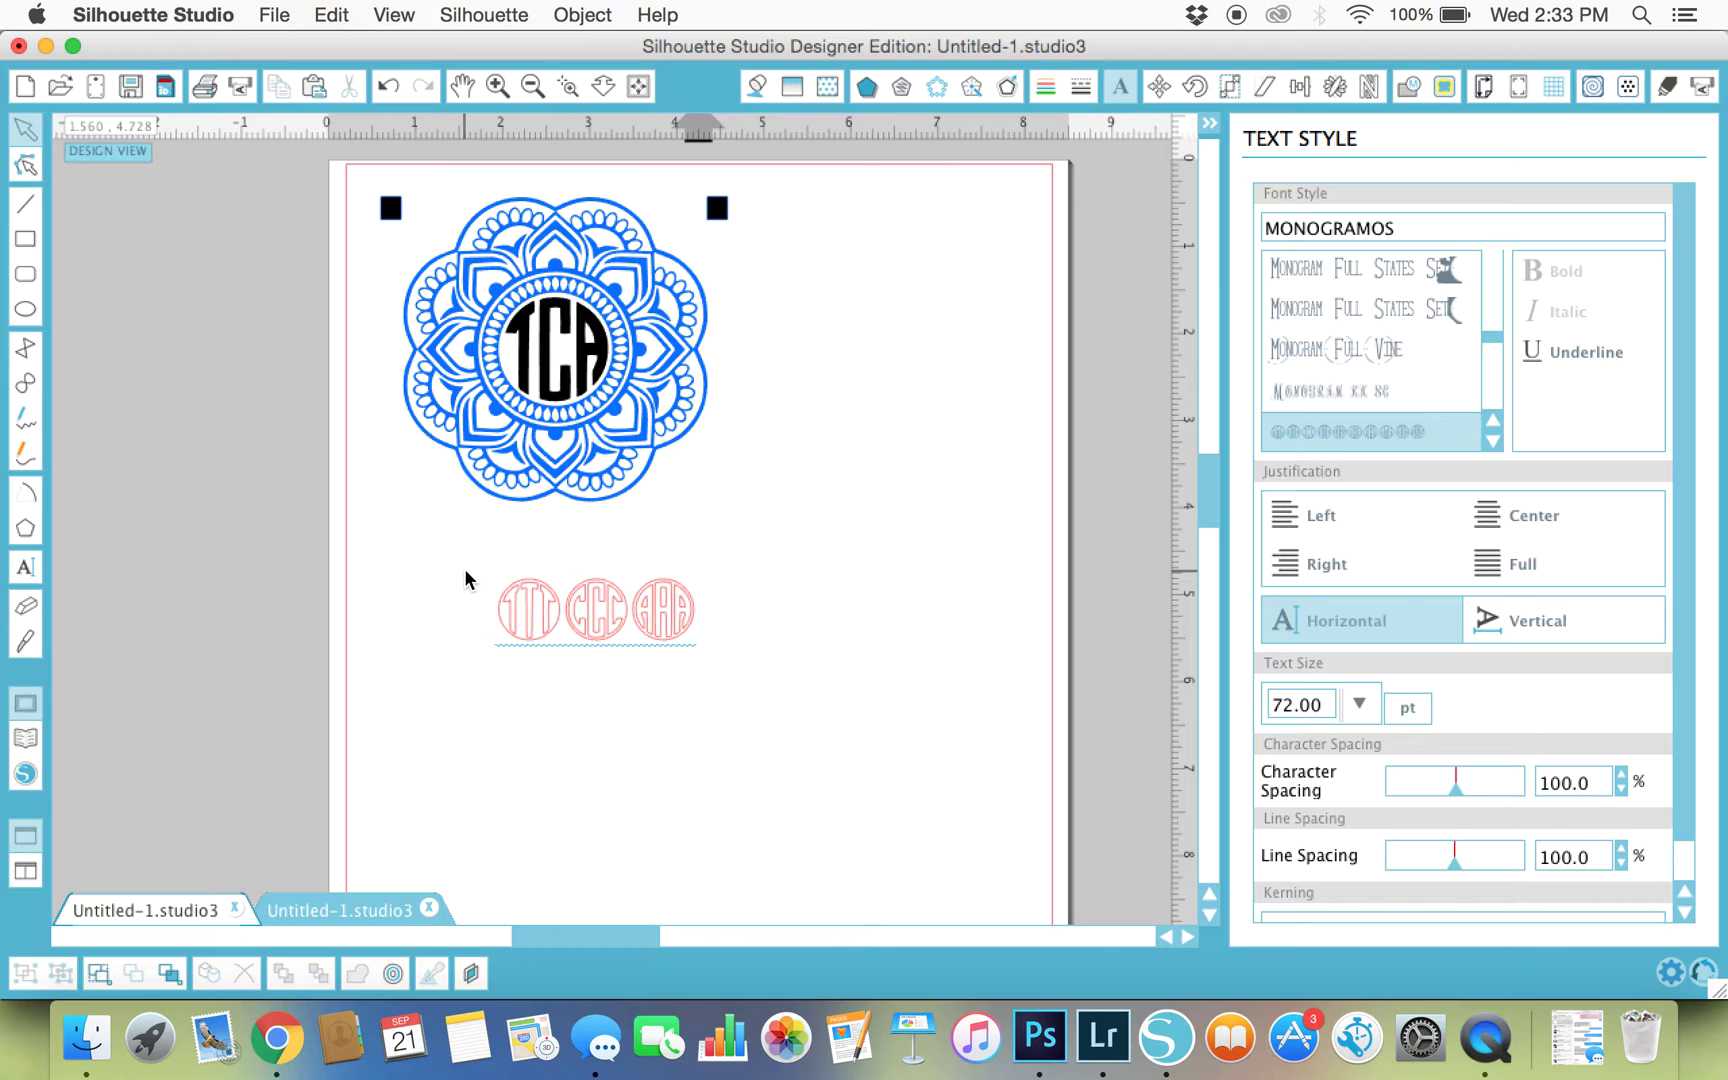
Step: Enlarge the monogram text to about 6.3 inches wide
drag(465, 570, 1016, 897)
drag(957, 655, 846, 617)
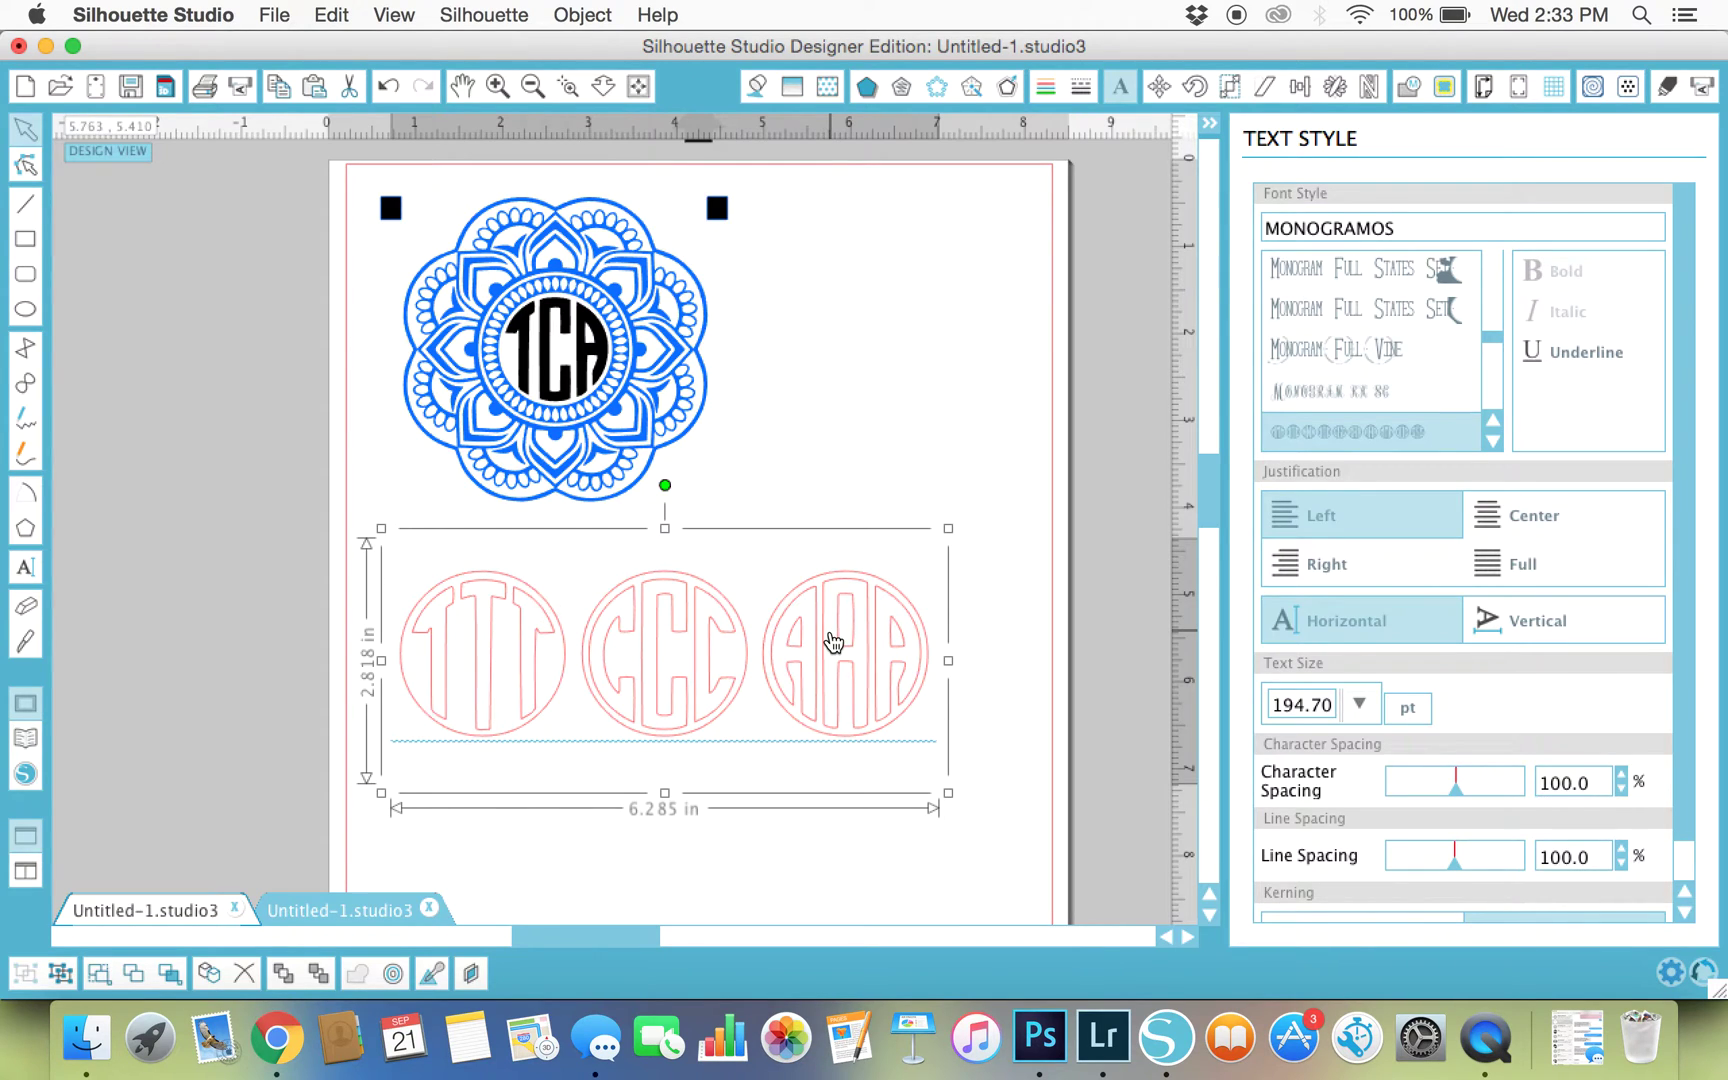
right_click(829, 629)
Step: Ungroup the monogram text and release its compound paths into separate pieces
click(890, 760)
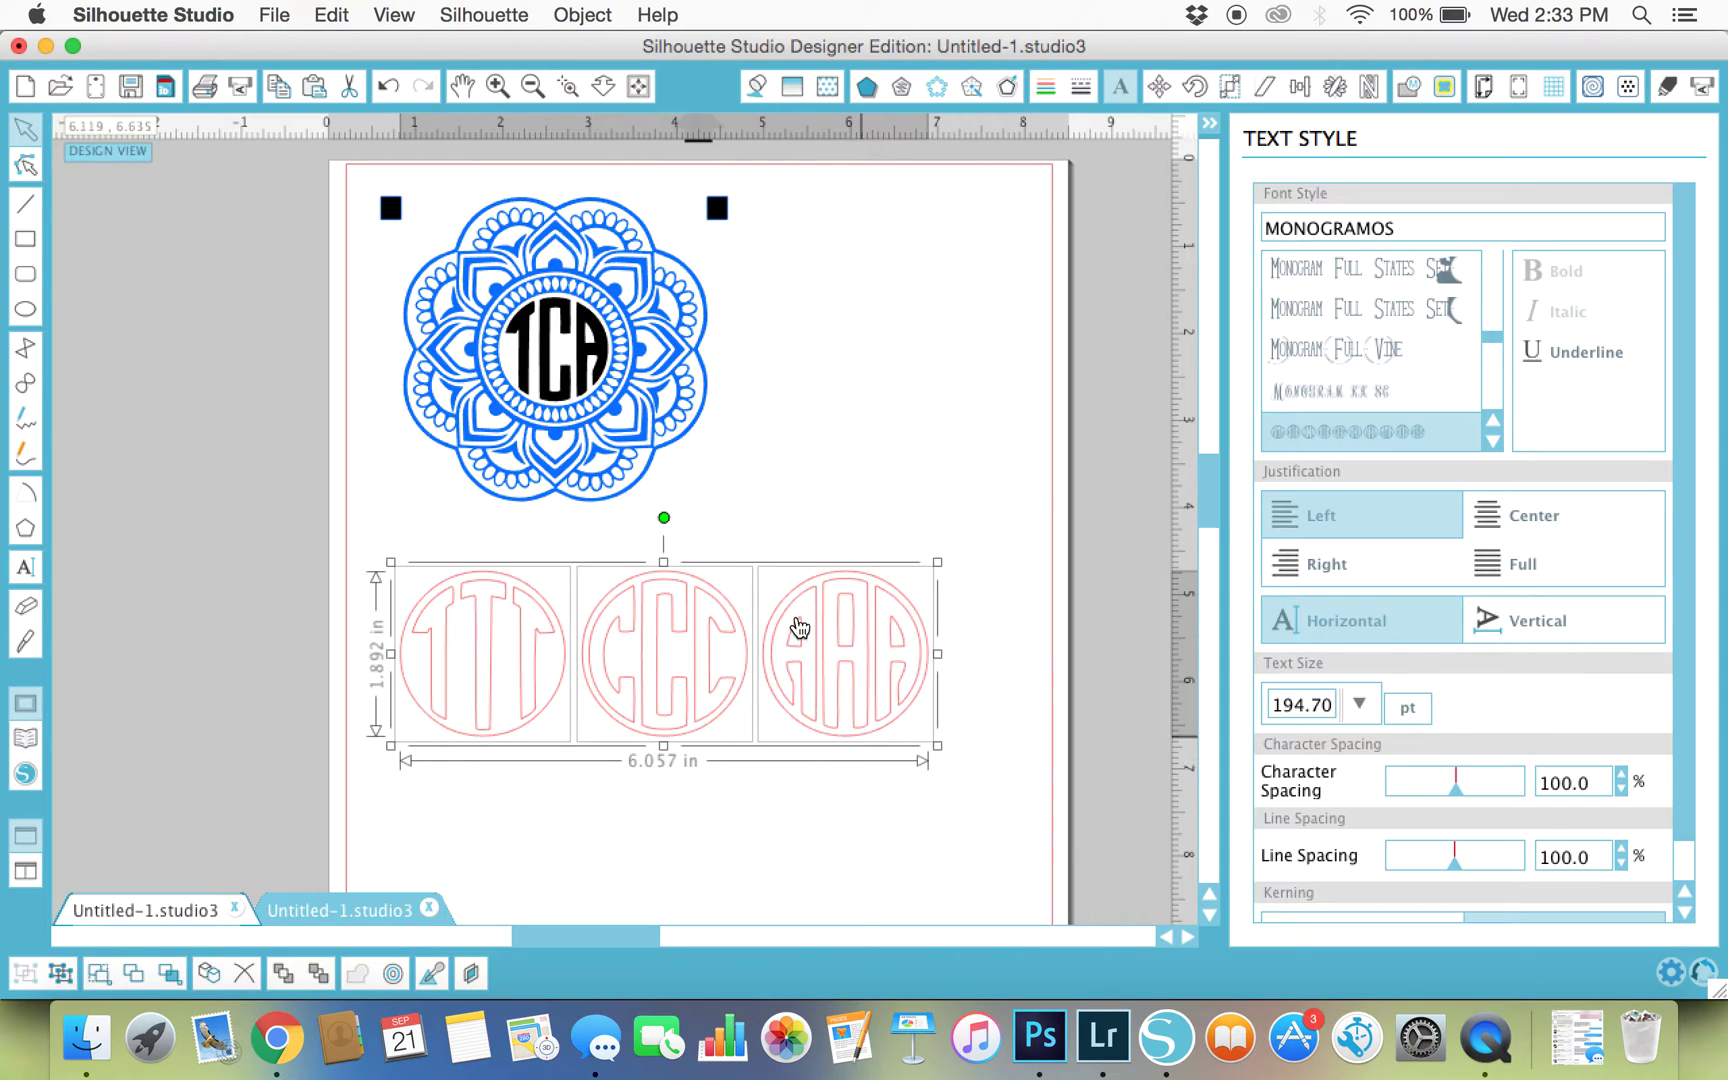
right_click(795, 630)
click(835, 853)
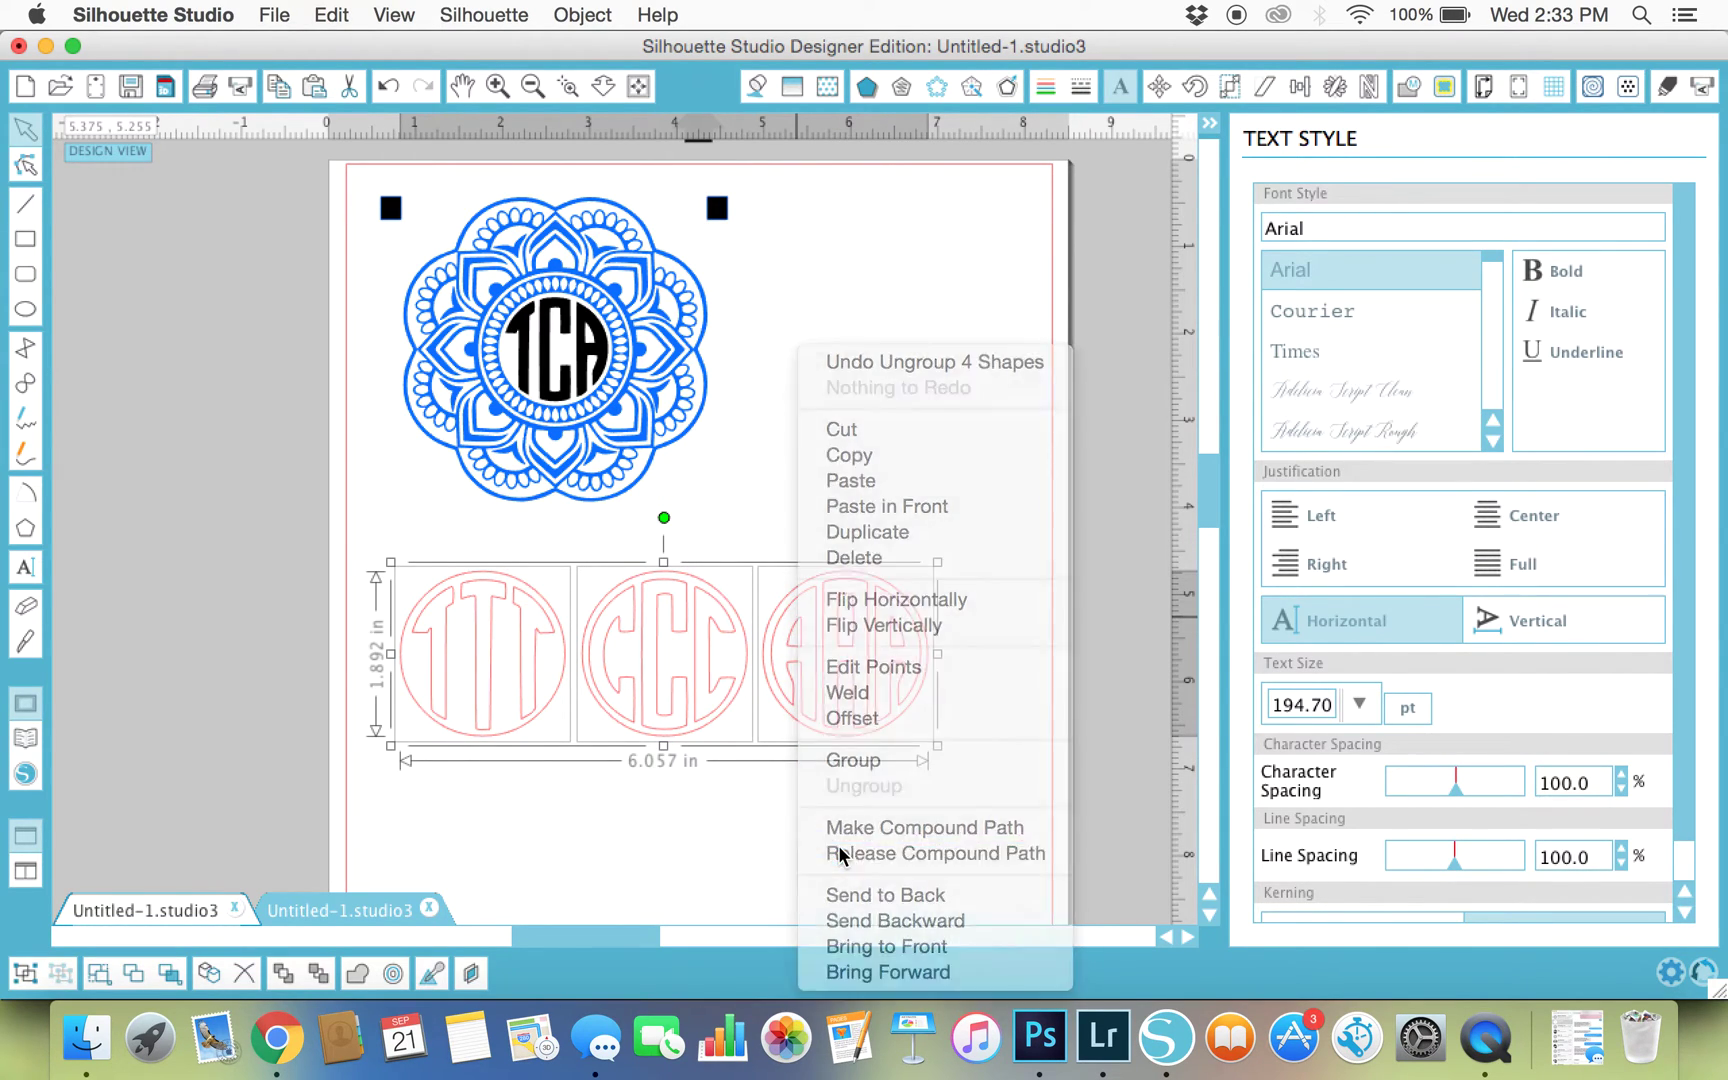
click(700, 770)
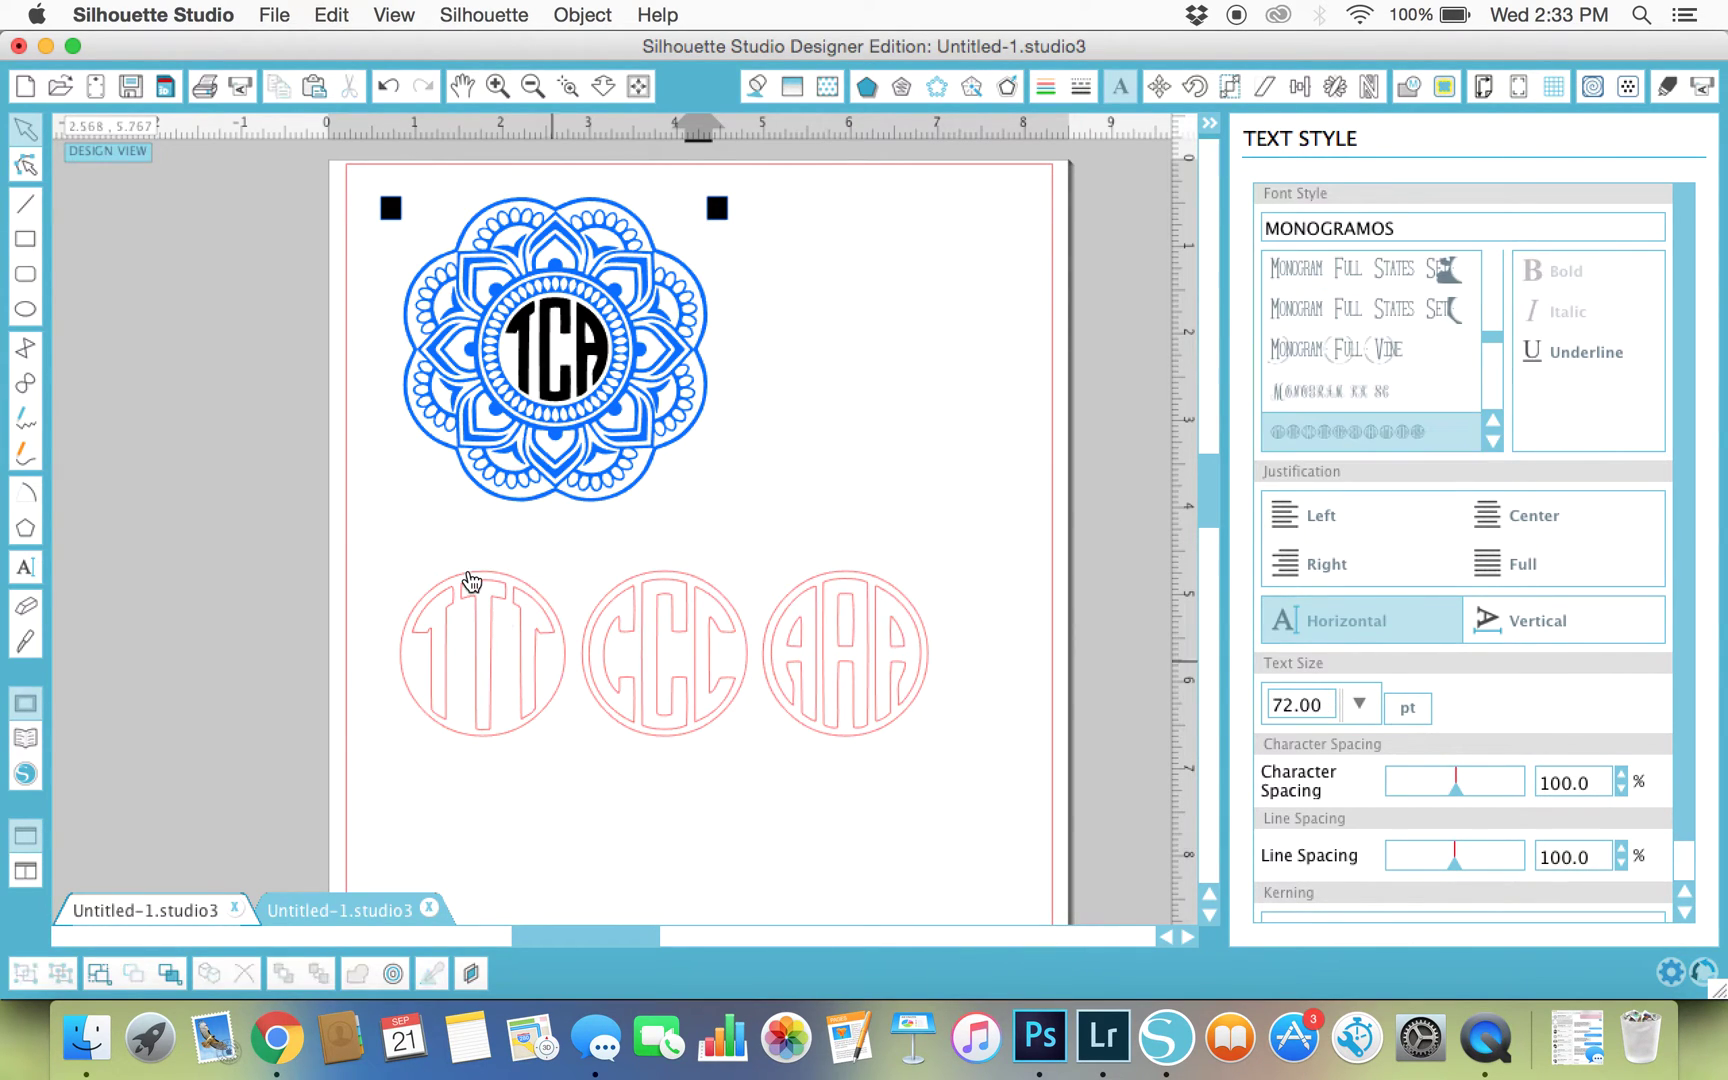
Step: Delete the outer circles around the T, C and A monograms
click(548, 708)
key(Delete)
click(622, 721)
key(Delete)
click(834, 734)
key(Delete)
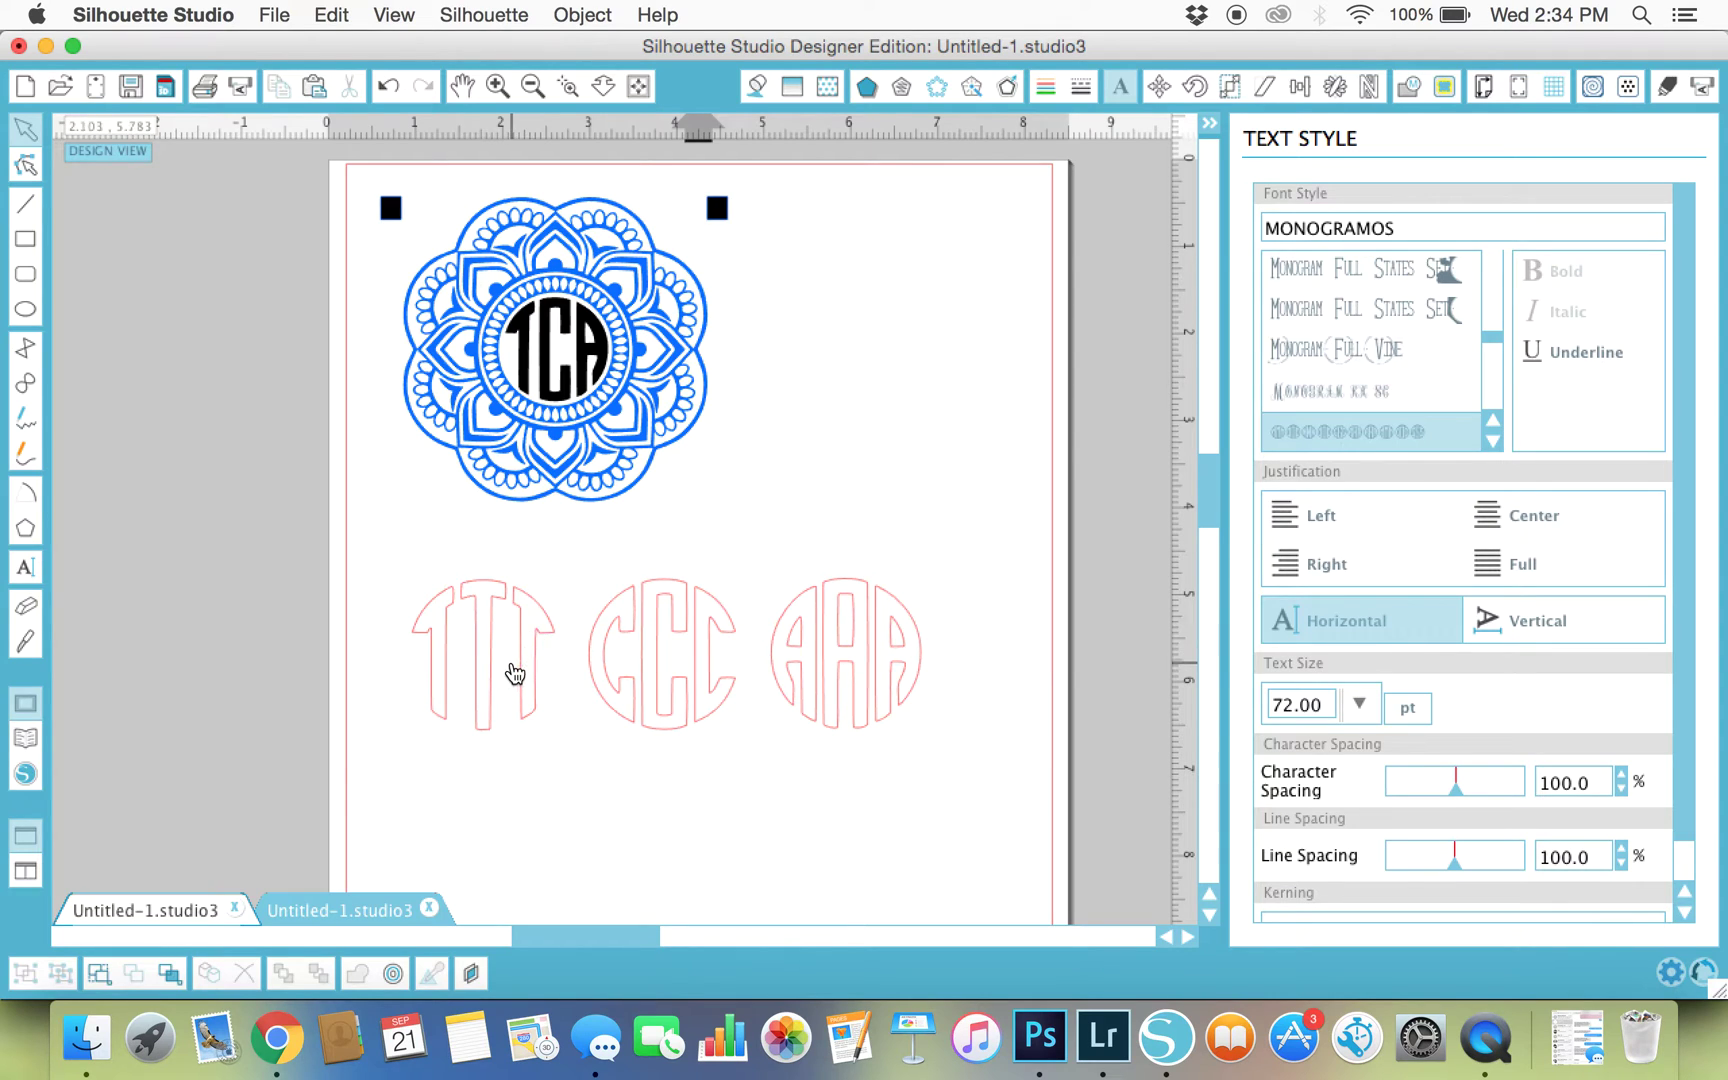
Step: Delete the extra T, C and A letter pieces, keeping one of each
drag(470, 552, 622, 729)
key(Delete)
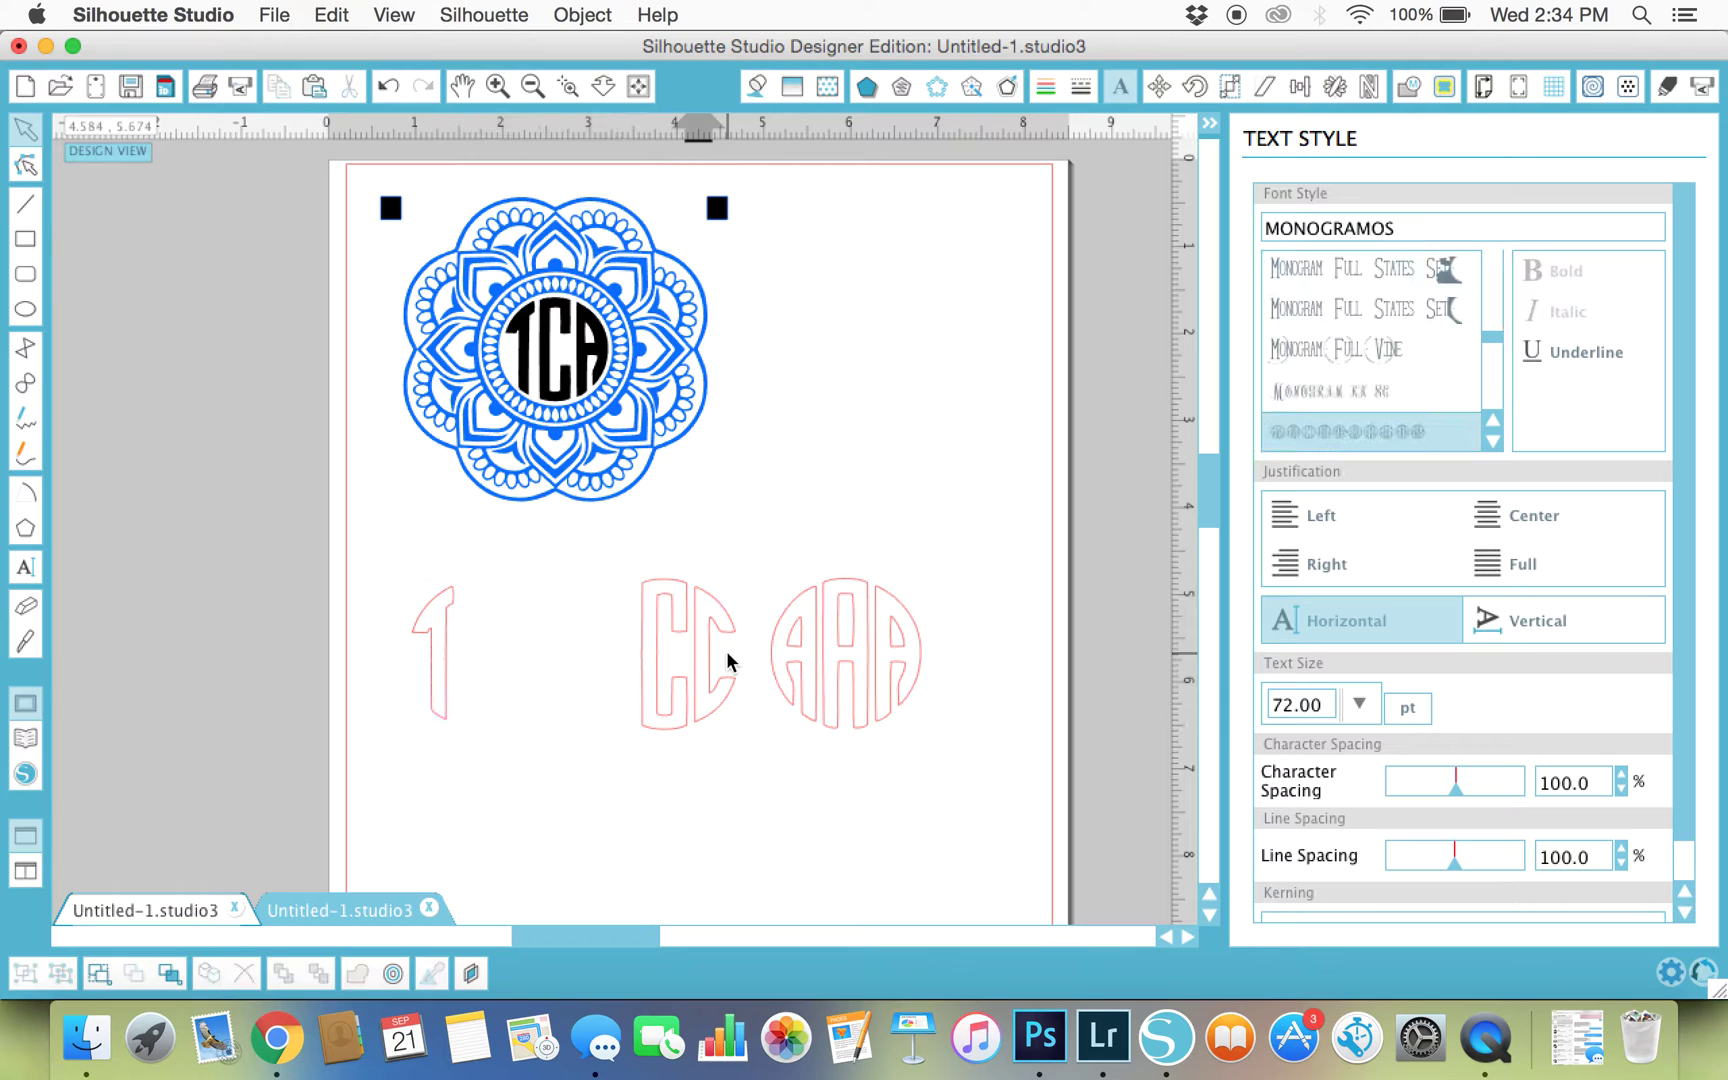
drag(699, 569, 840, 664)
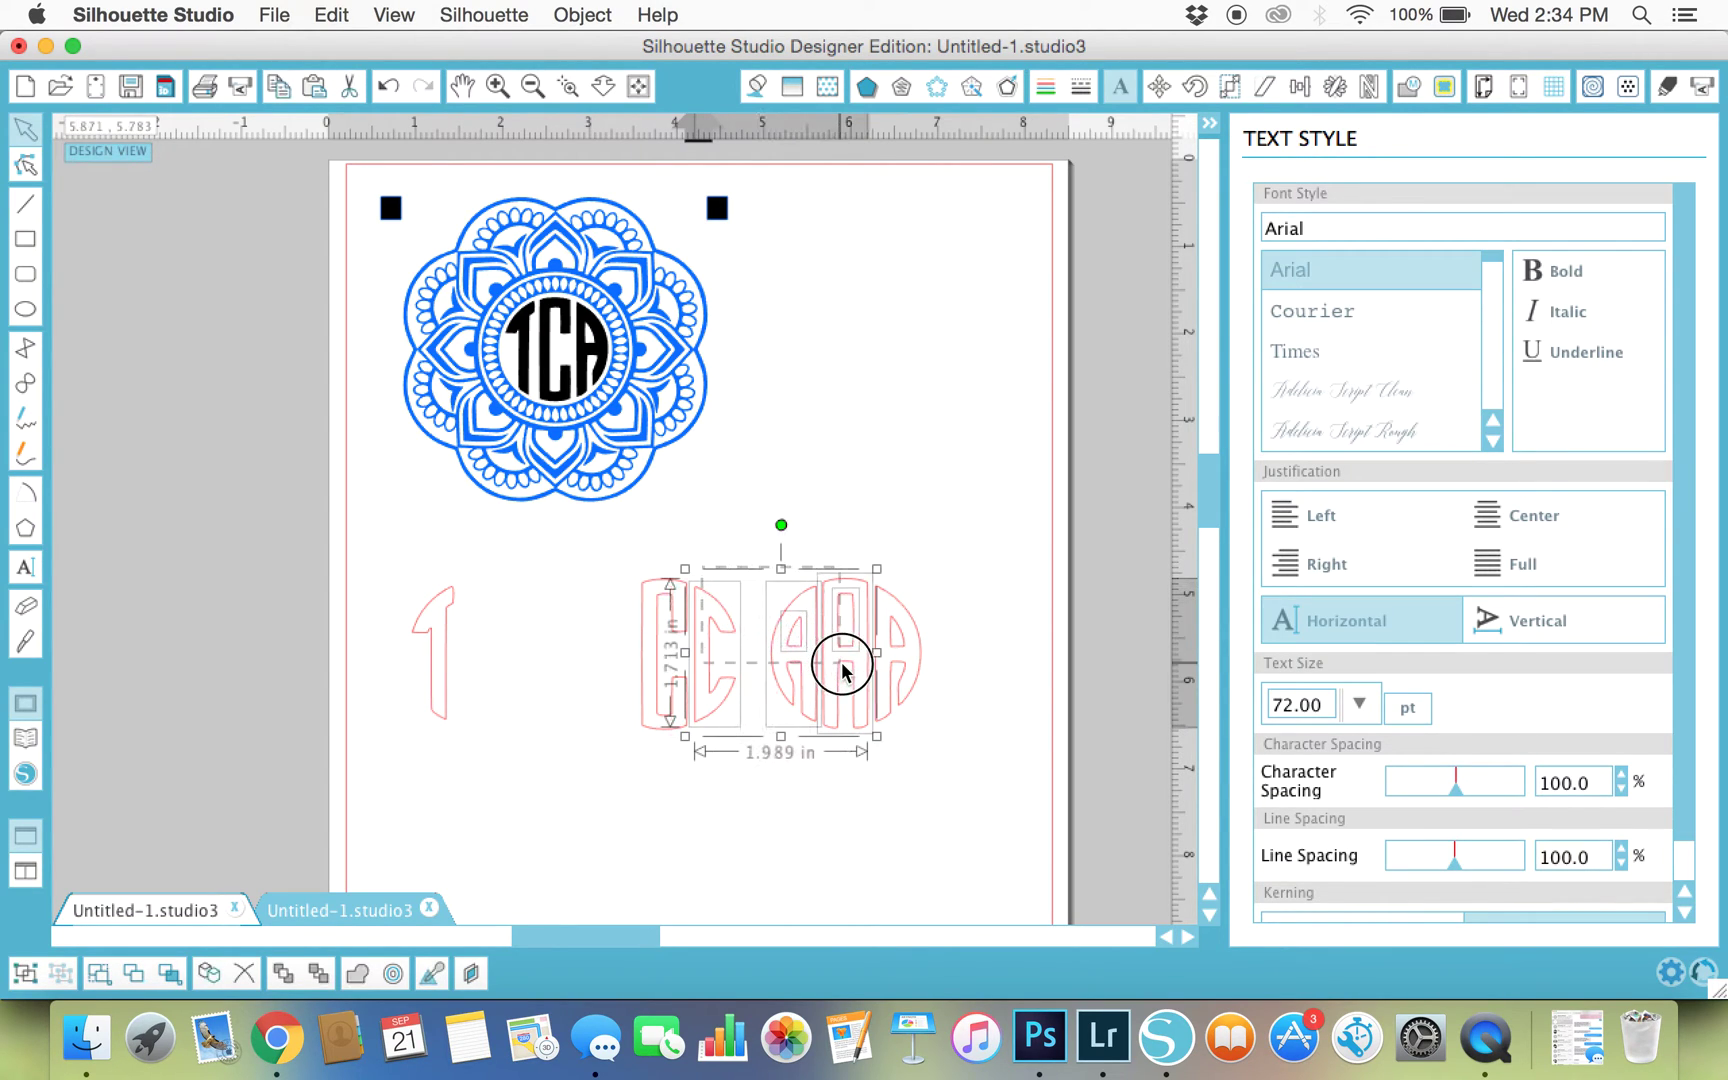
key(Delete)
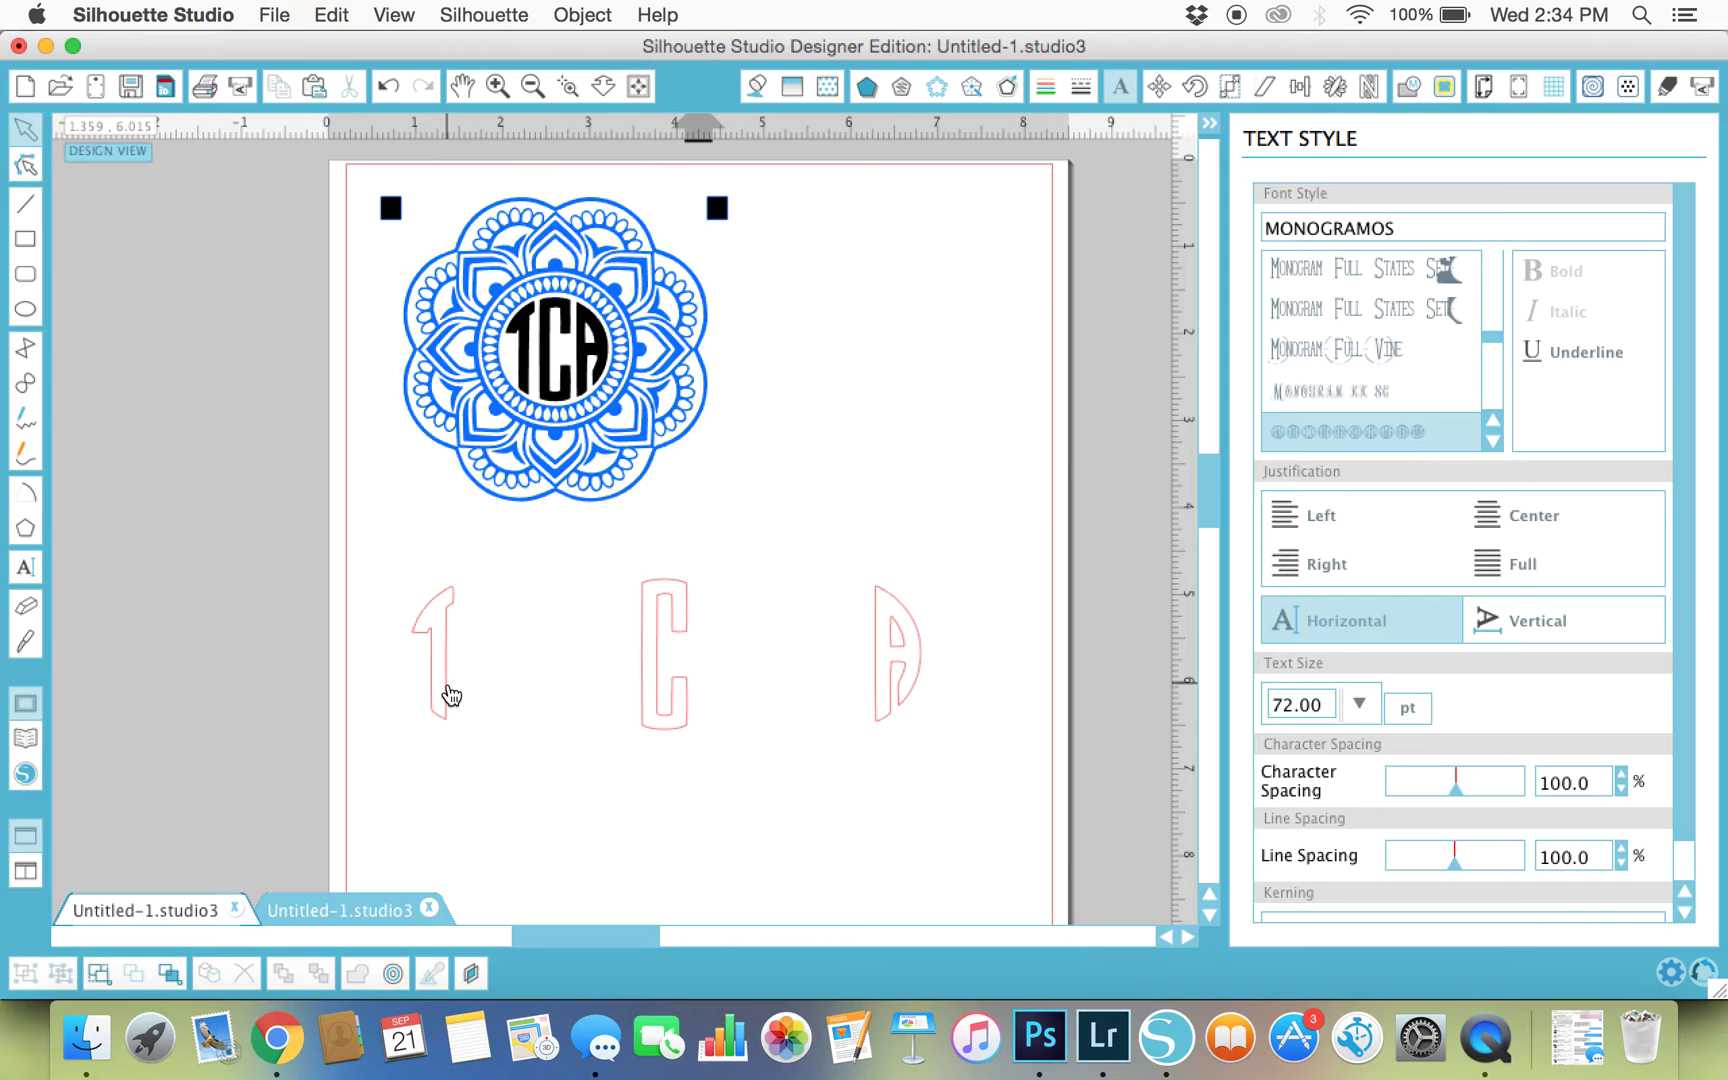
Step: Slide the remaining T piece snug against the C, leaving the A where it was
drag(452, 695, 623, 692)
drag(908, 675, 745, 675)
key(super+z)
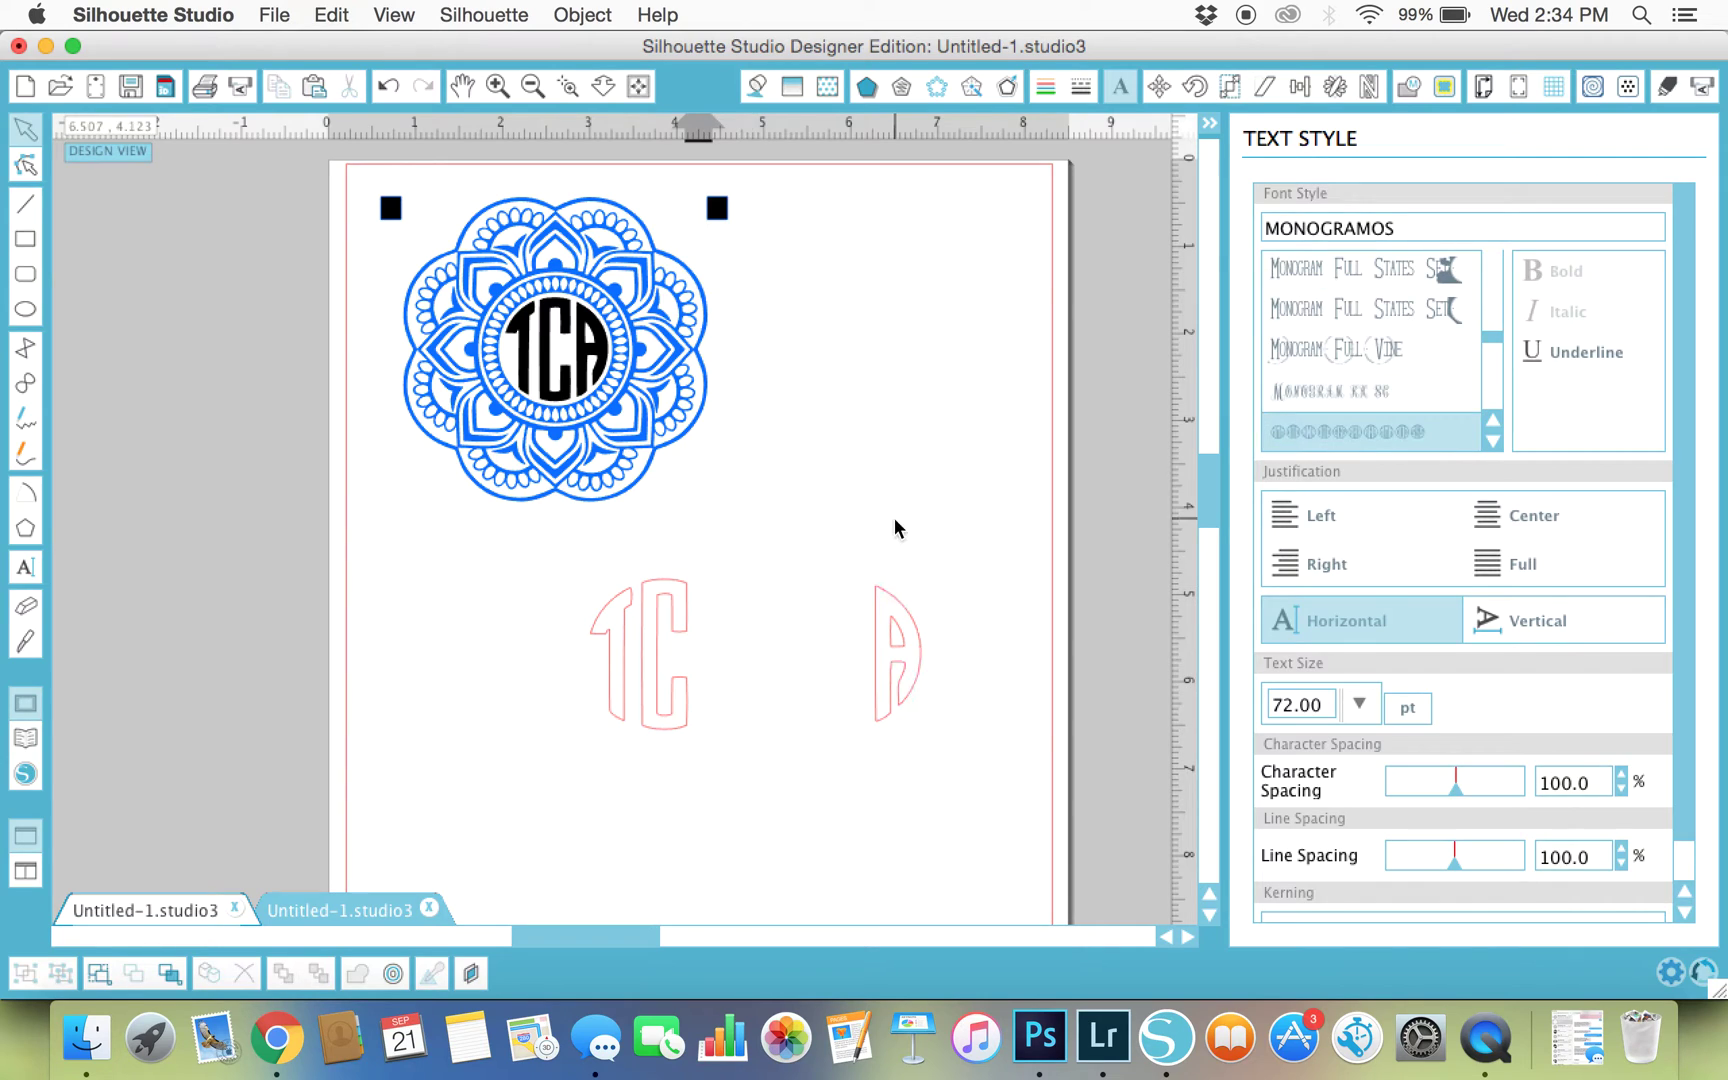
click(895, 760)
Step: Make the A a single compound path and move it against the C
right_click(897, 617)
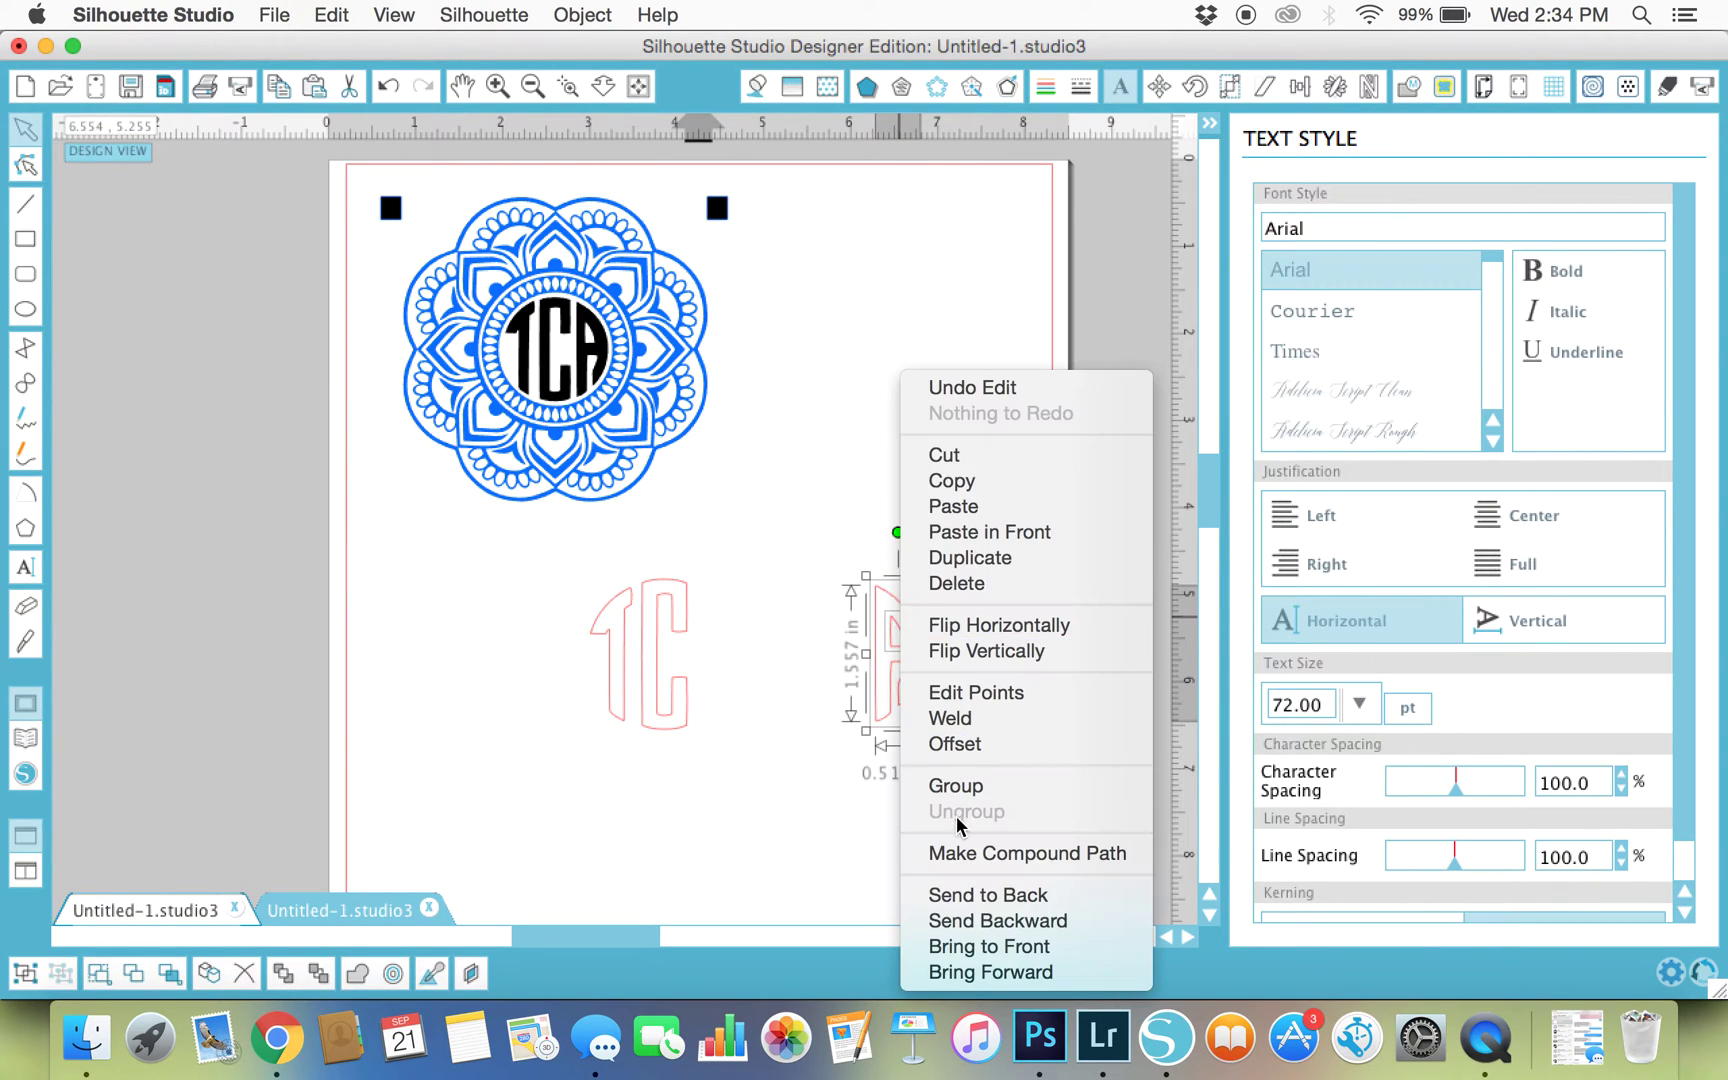
click(960, 852)
drag(903, 625, 726, 642)
click(875, 643)
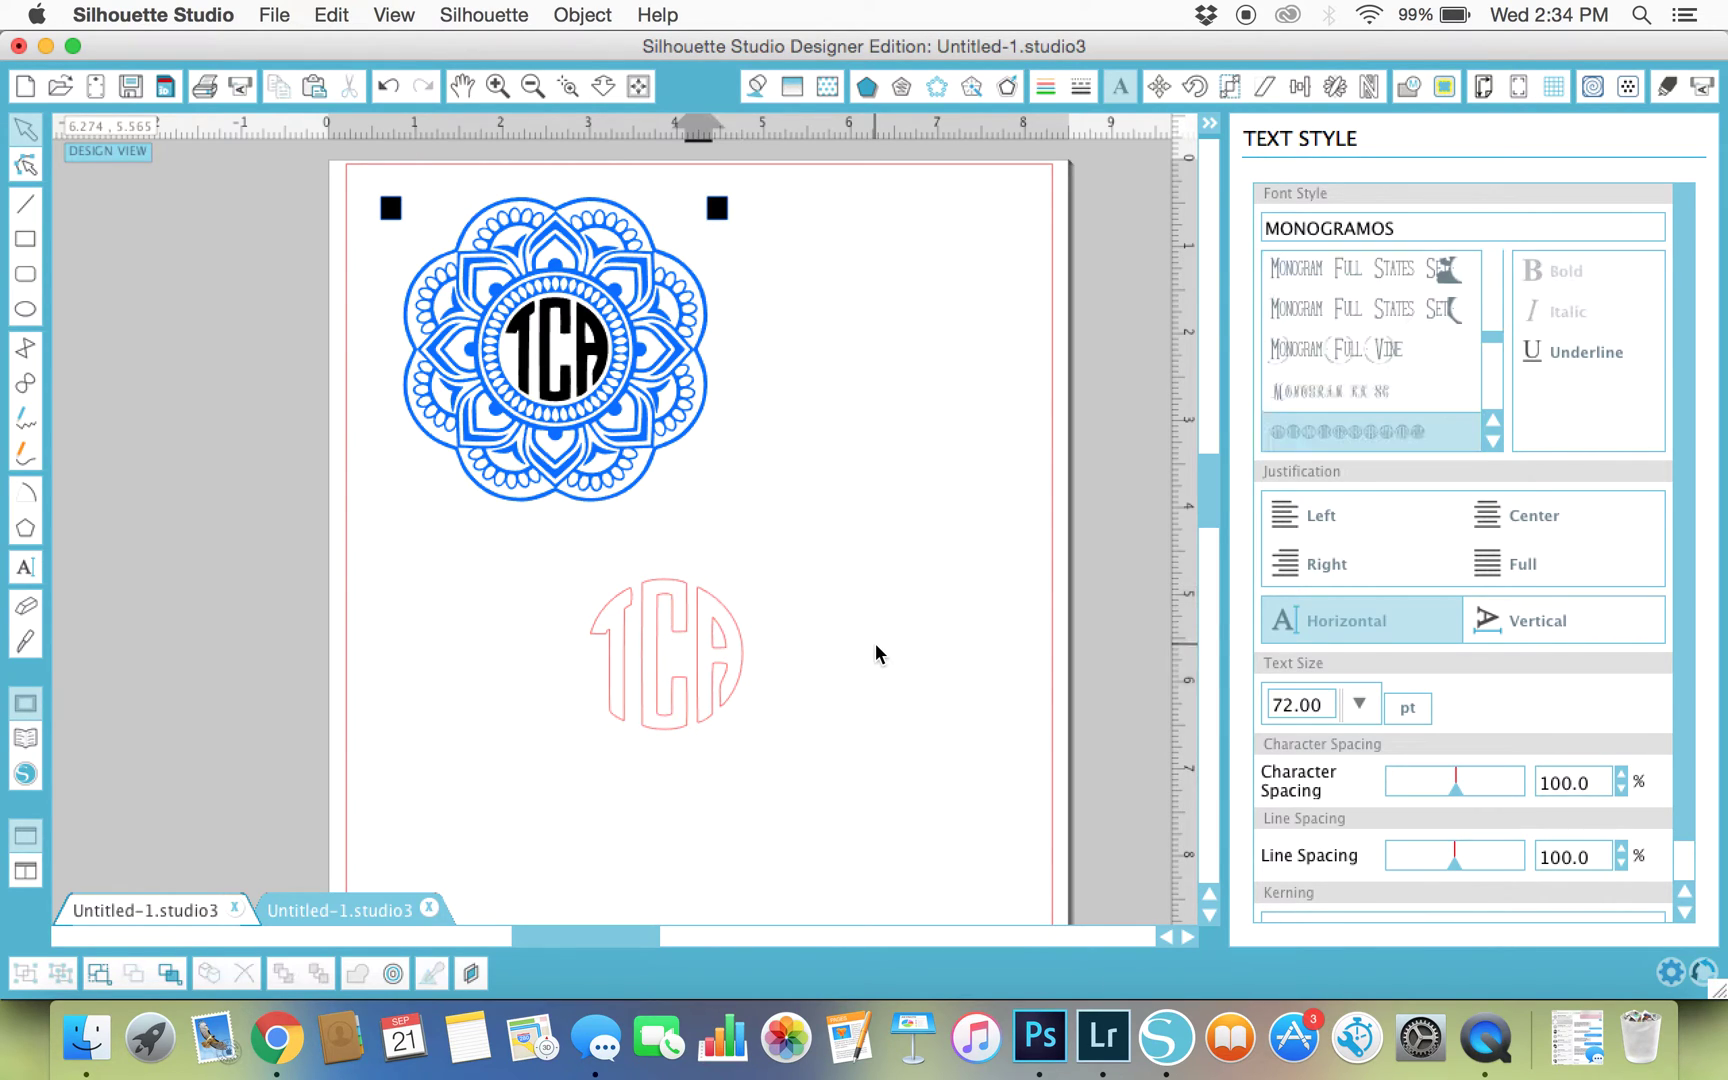
click(748, 654)
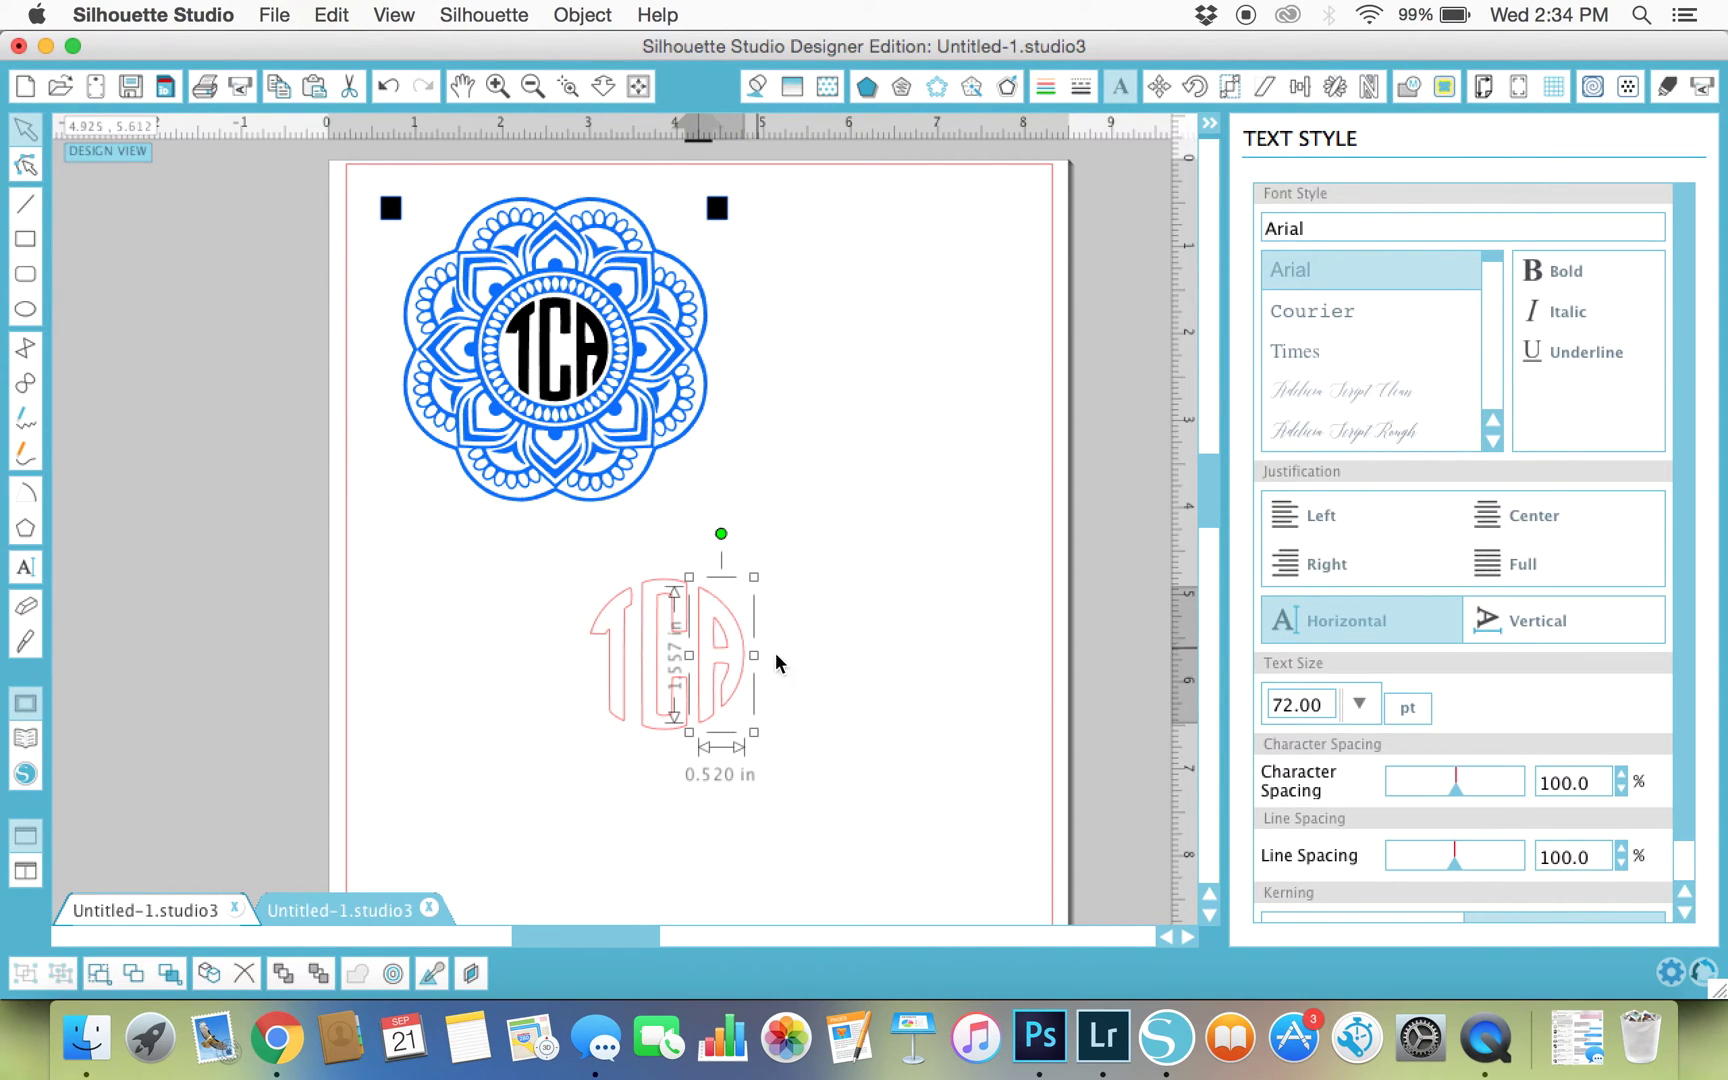
click(796, 668)
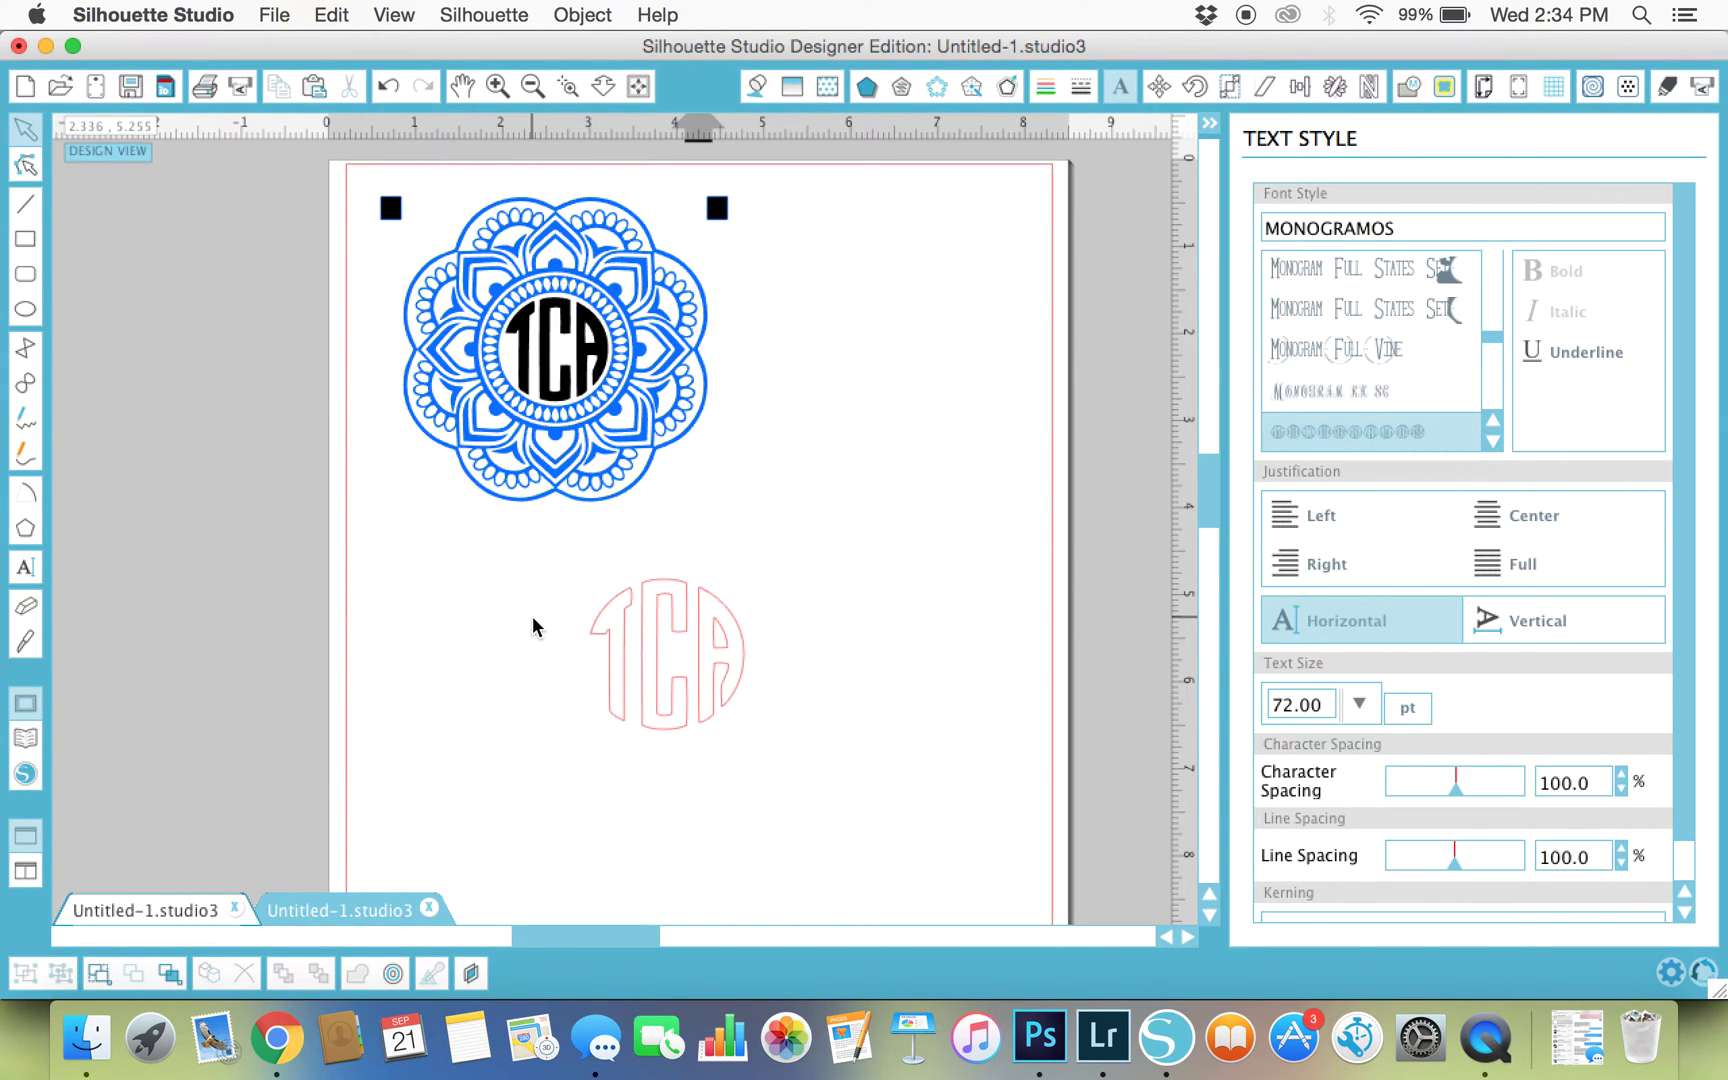
Step: Fill the TCA monogram solid black and remove its pink outline
click(665, 620)
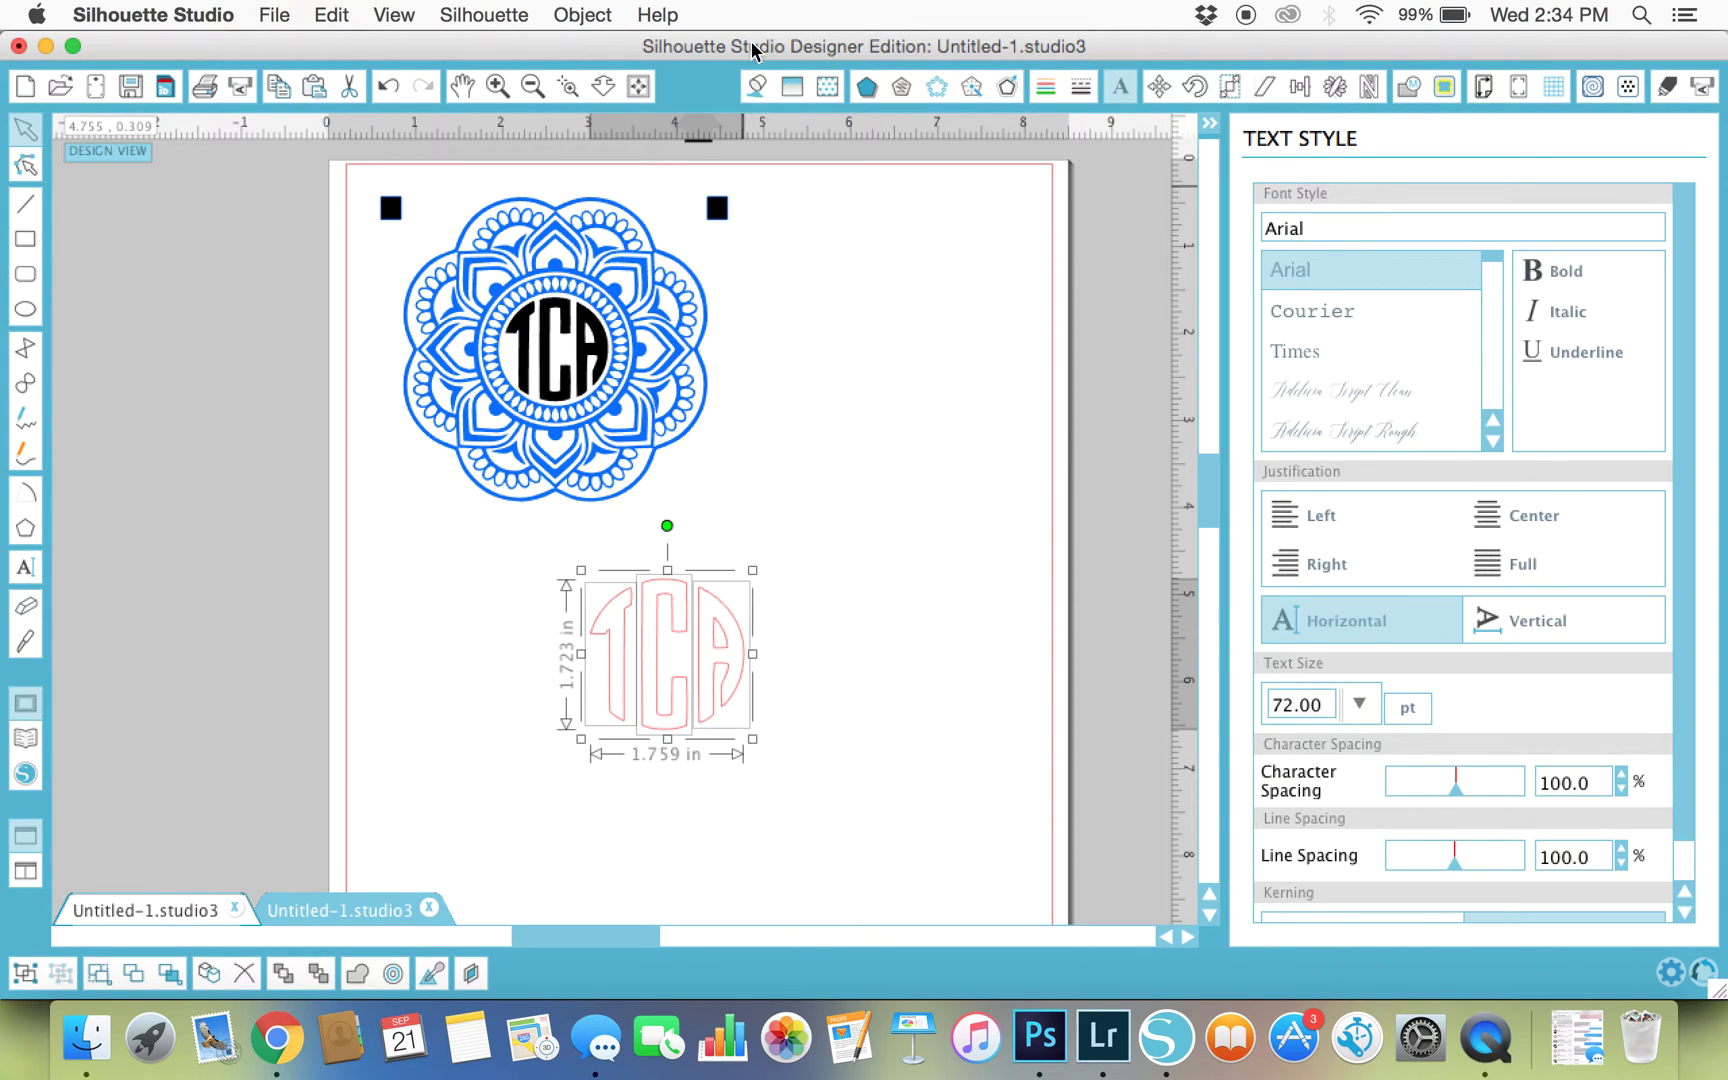
click(756, 88)
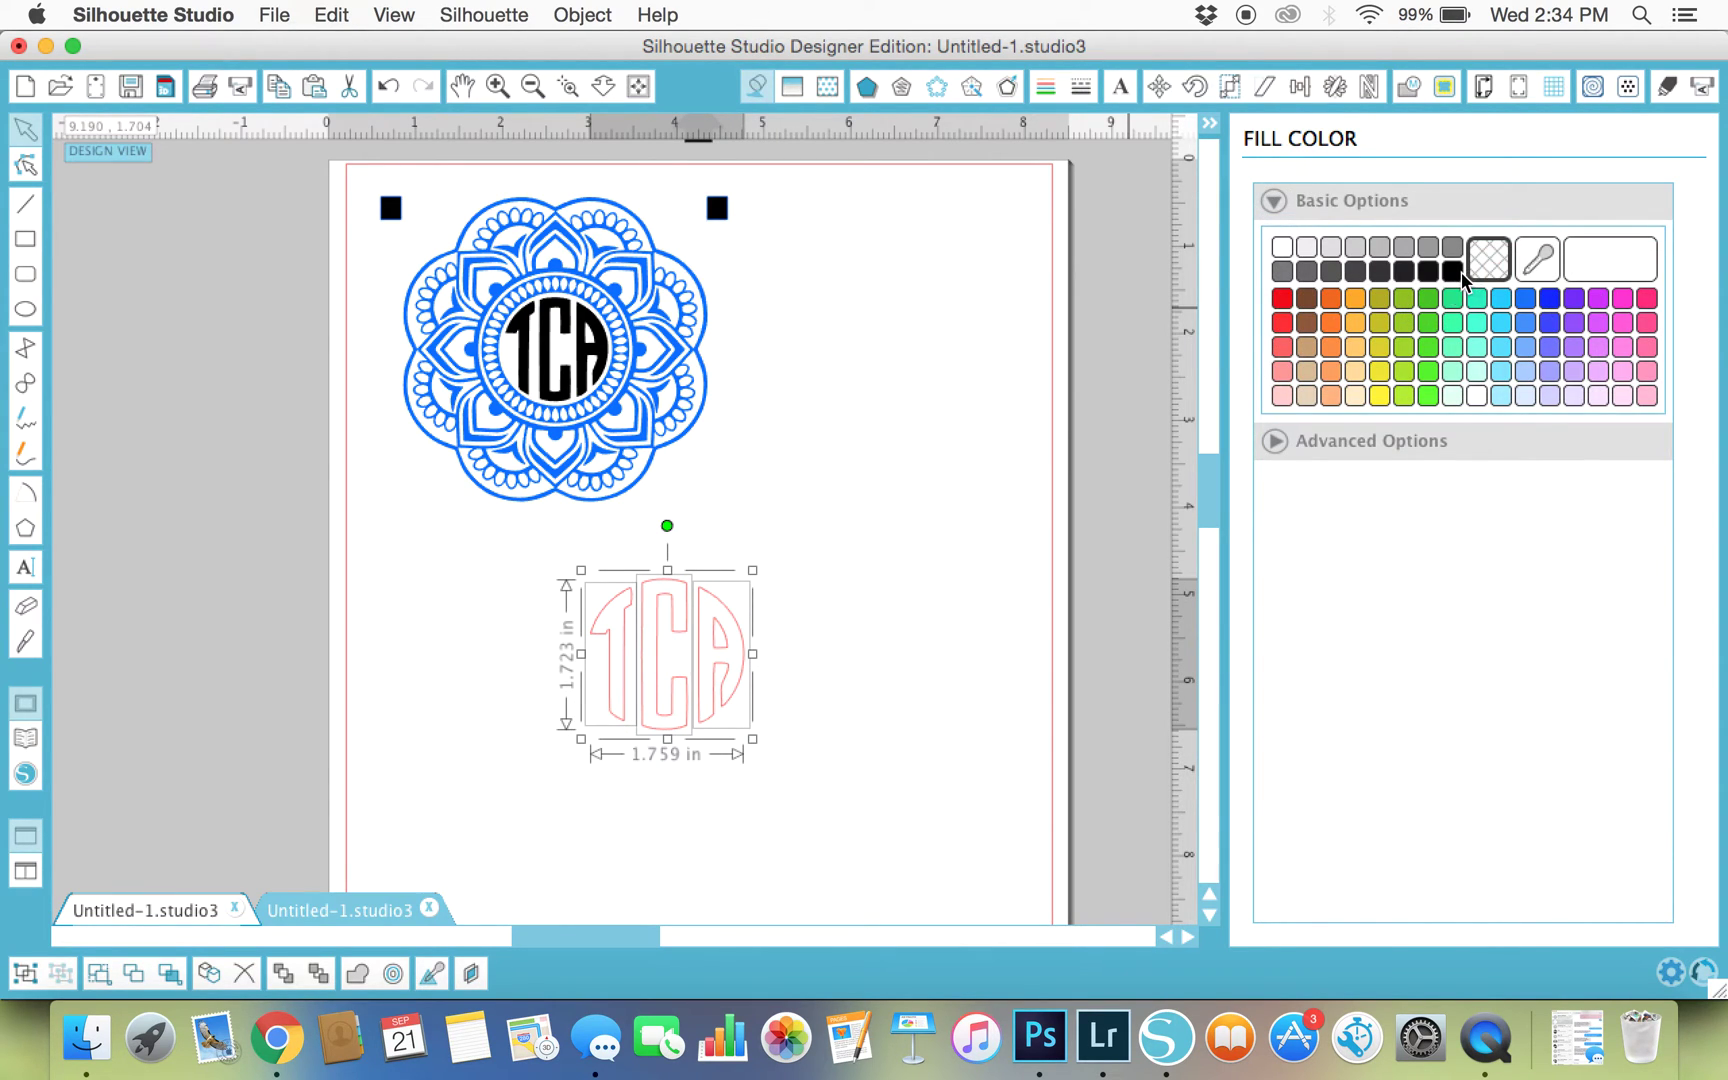
click(1452, 271)
click(1045, 87)
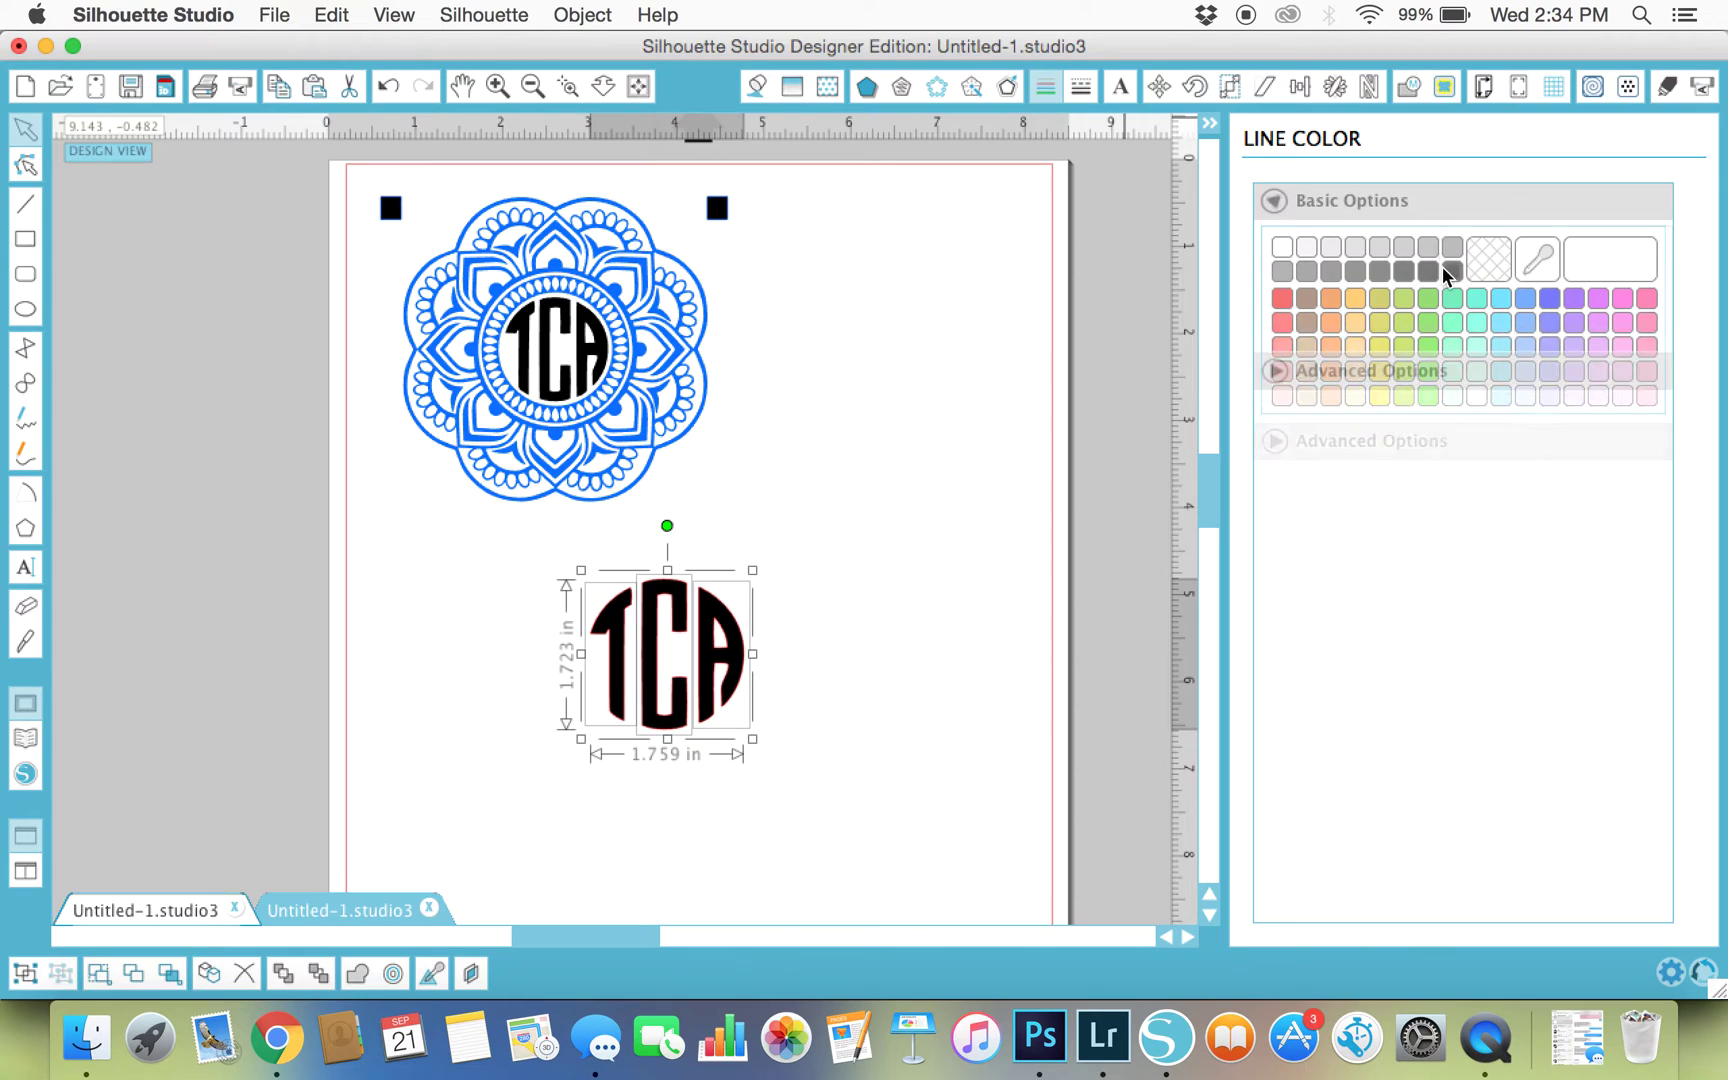
click(1488, 259)
Step: Group the T, C and A pieces, then ungroup them again
click(713, 655)
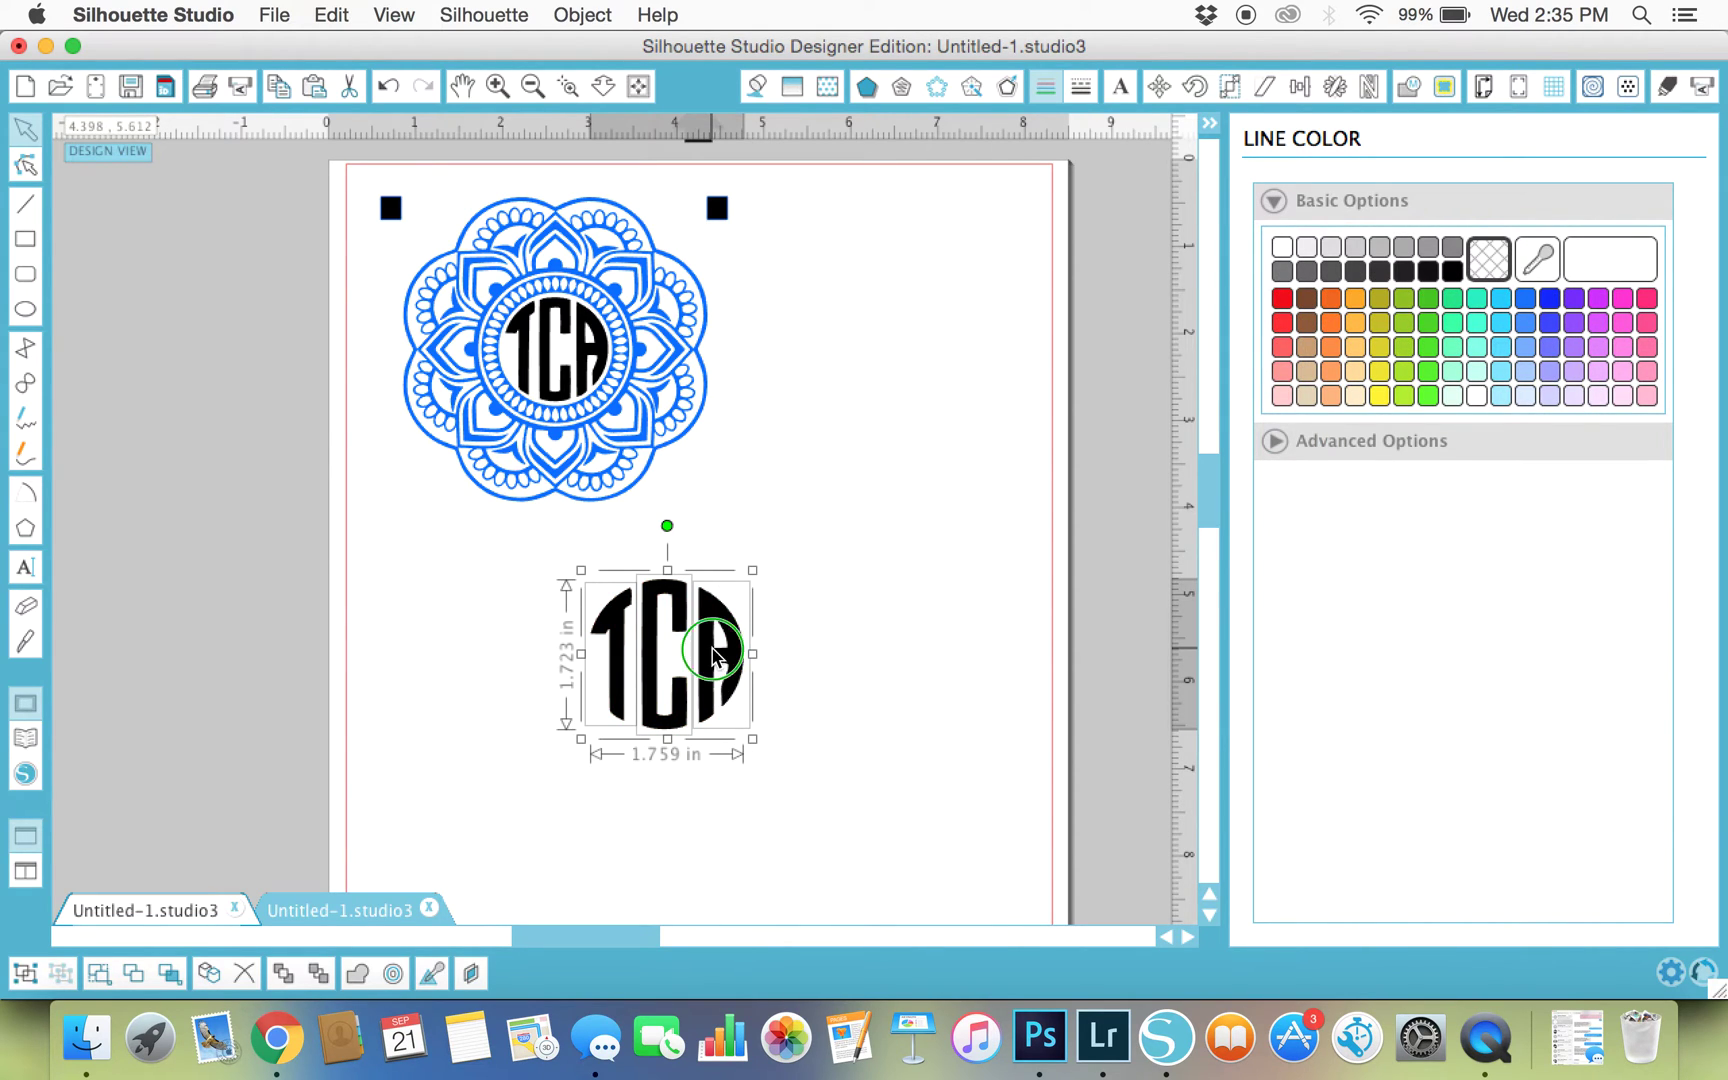
right_click(713, 655)
click(768, 760)
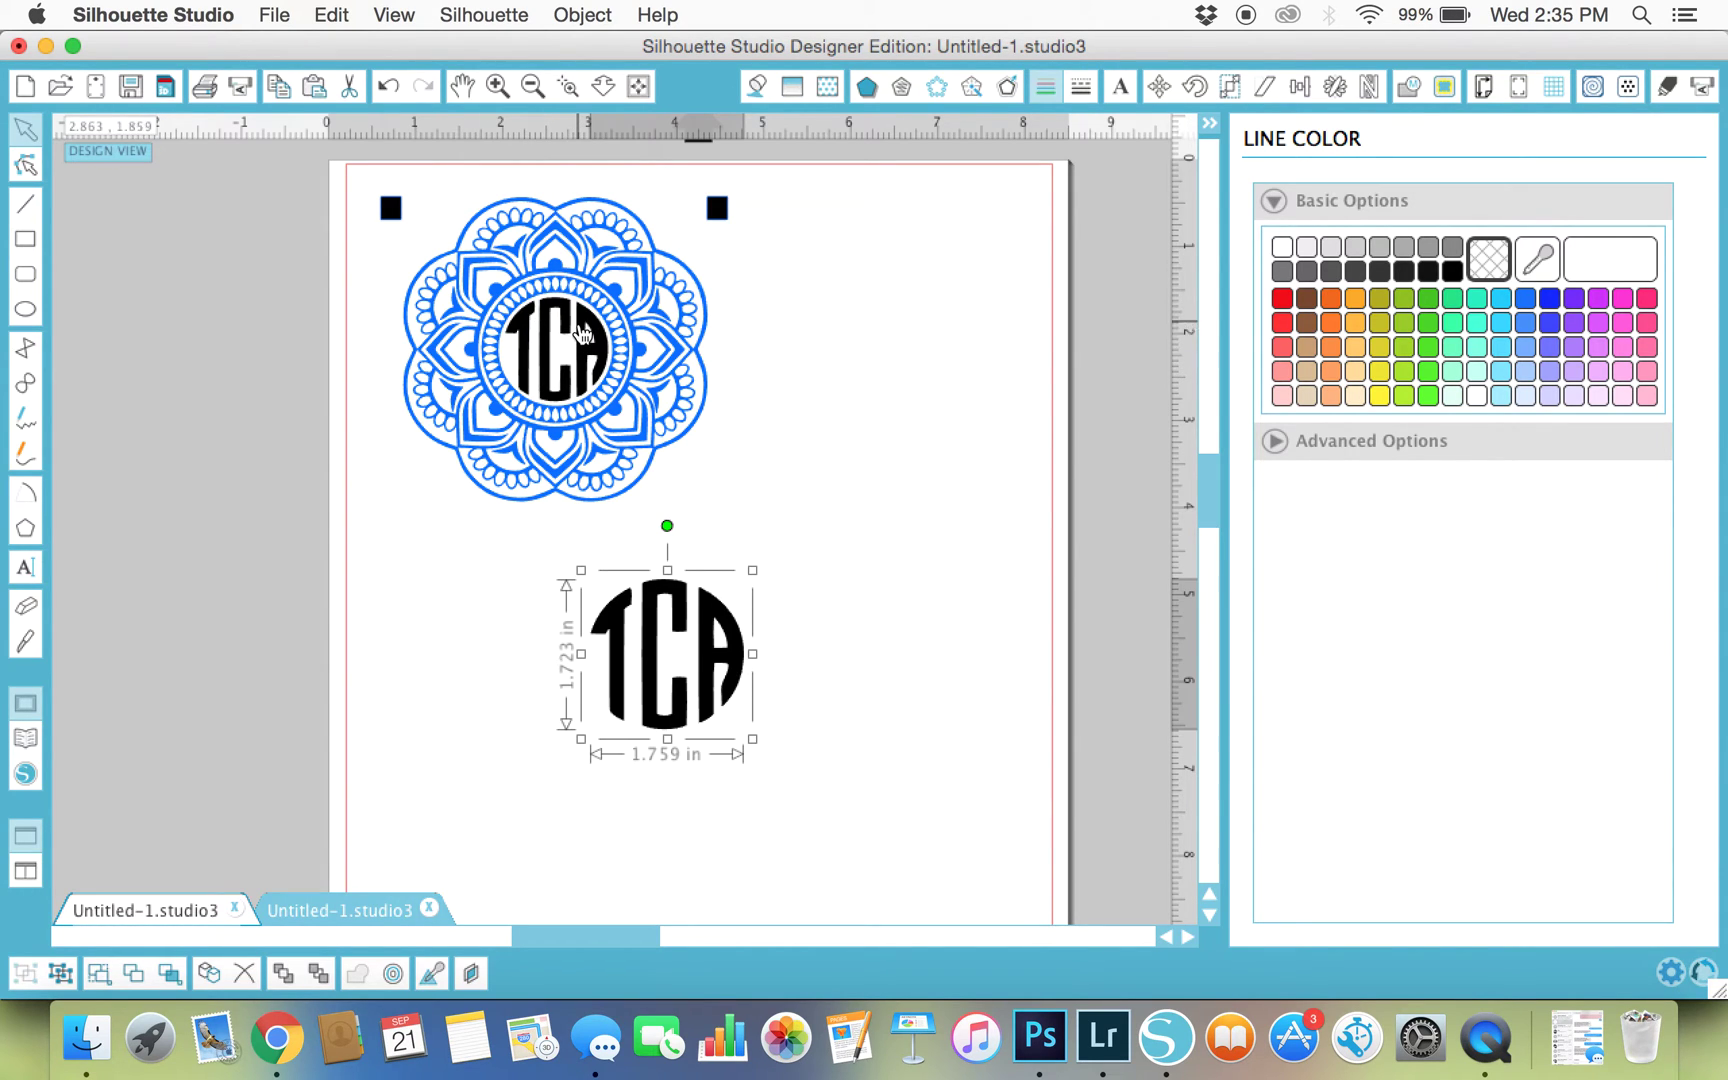
right_click(645, 650)
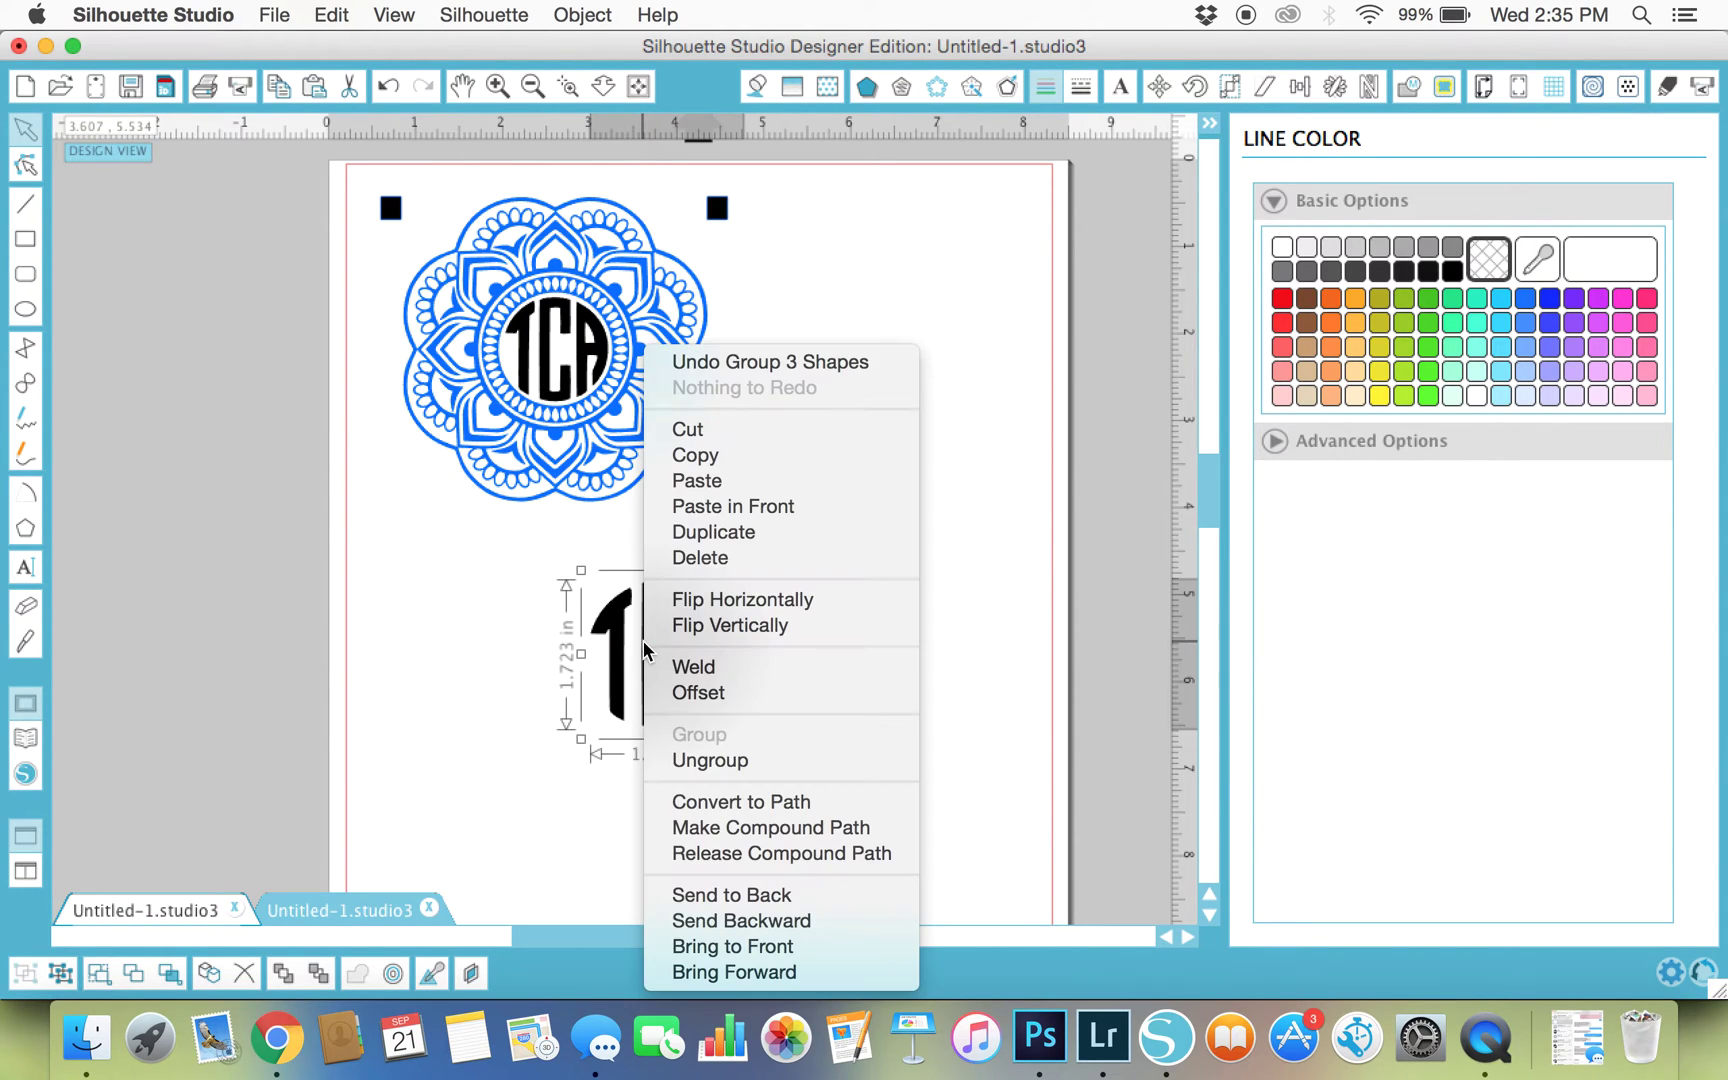
click(722, 758)
click(791, 775)
click(744, 670)
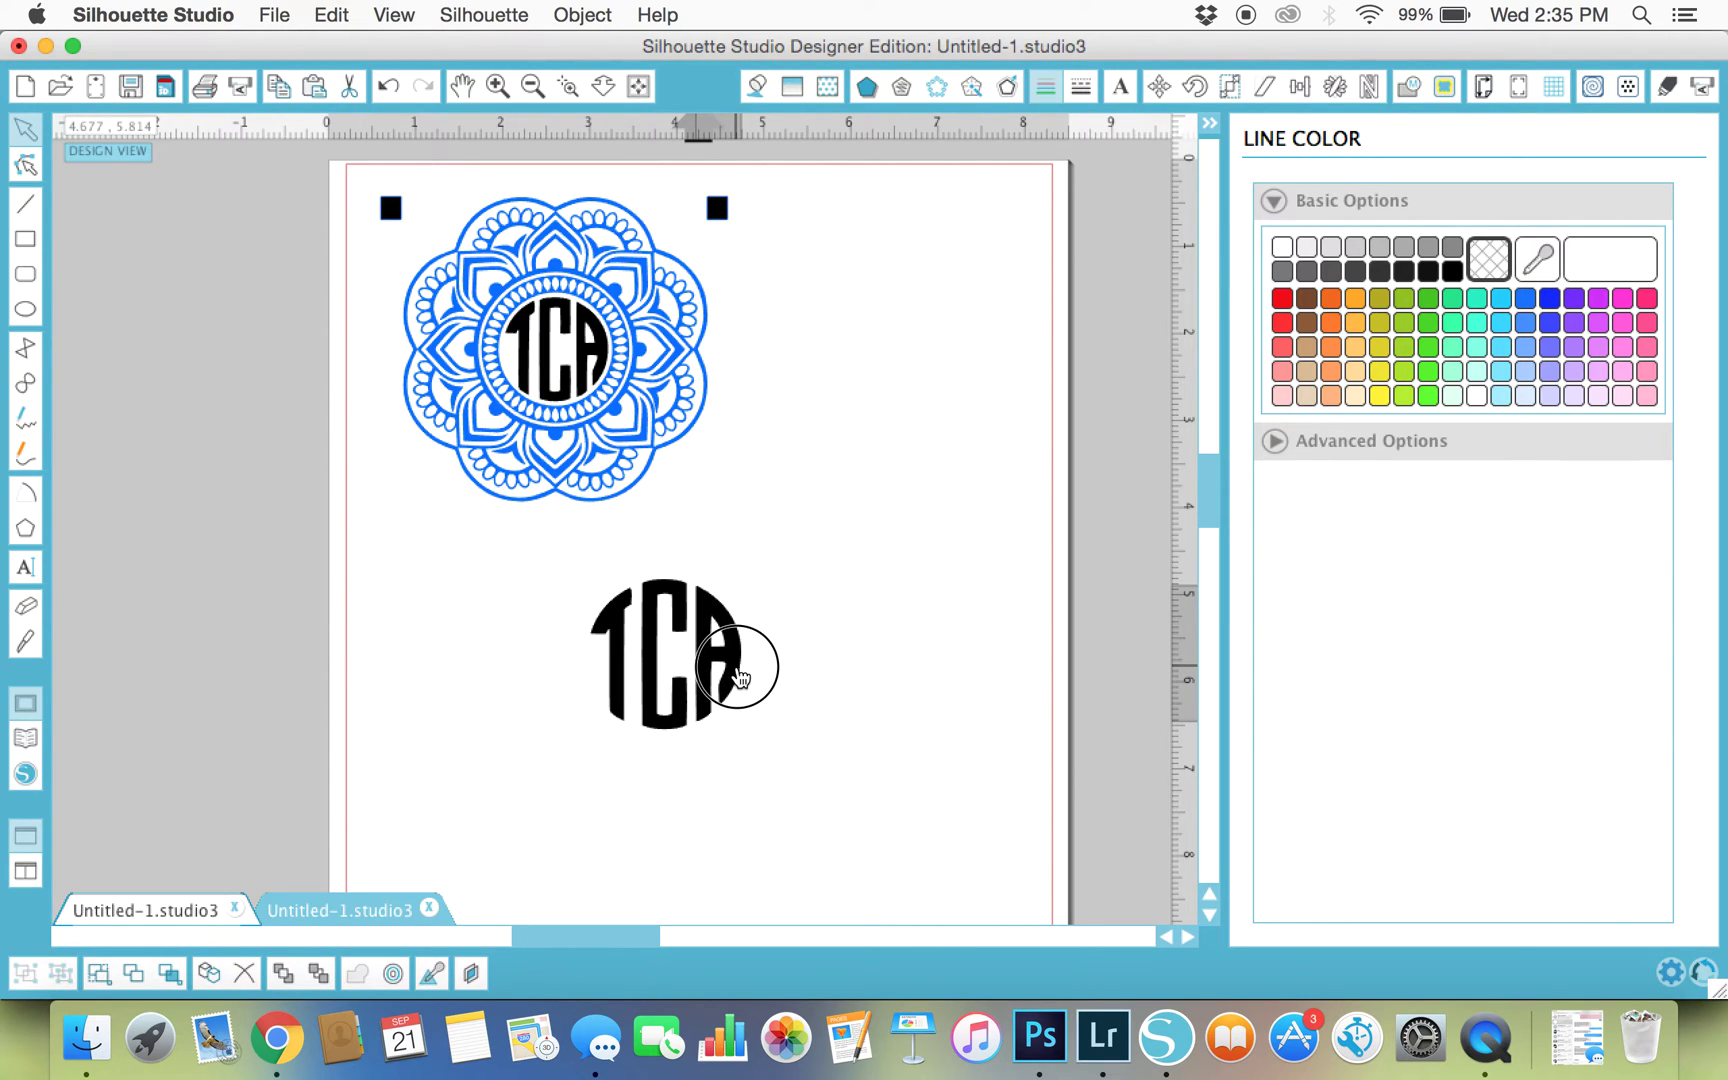
Step: Nudge the lower monogram's T slightly upward so it sits neatly in the circle
click(612, 660)
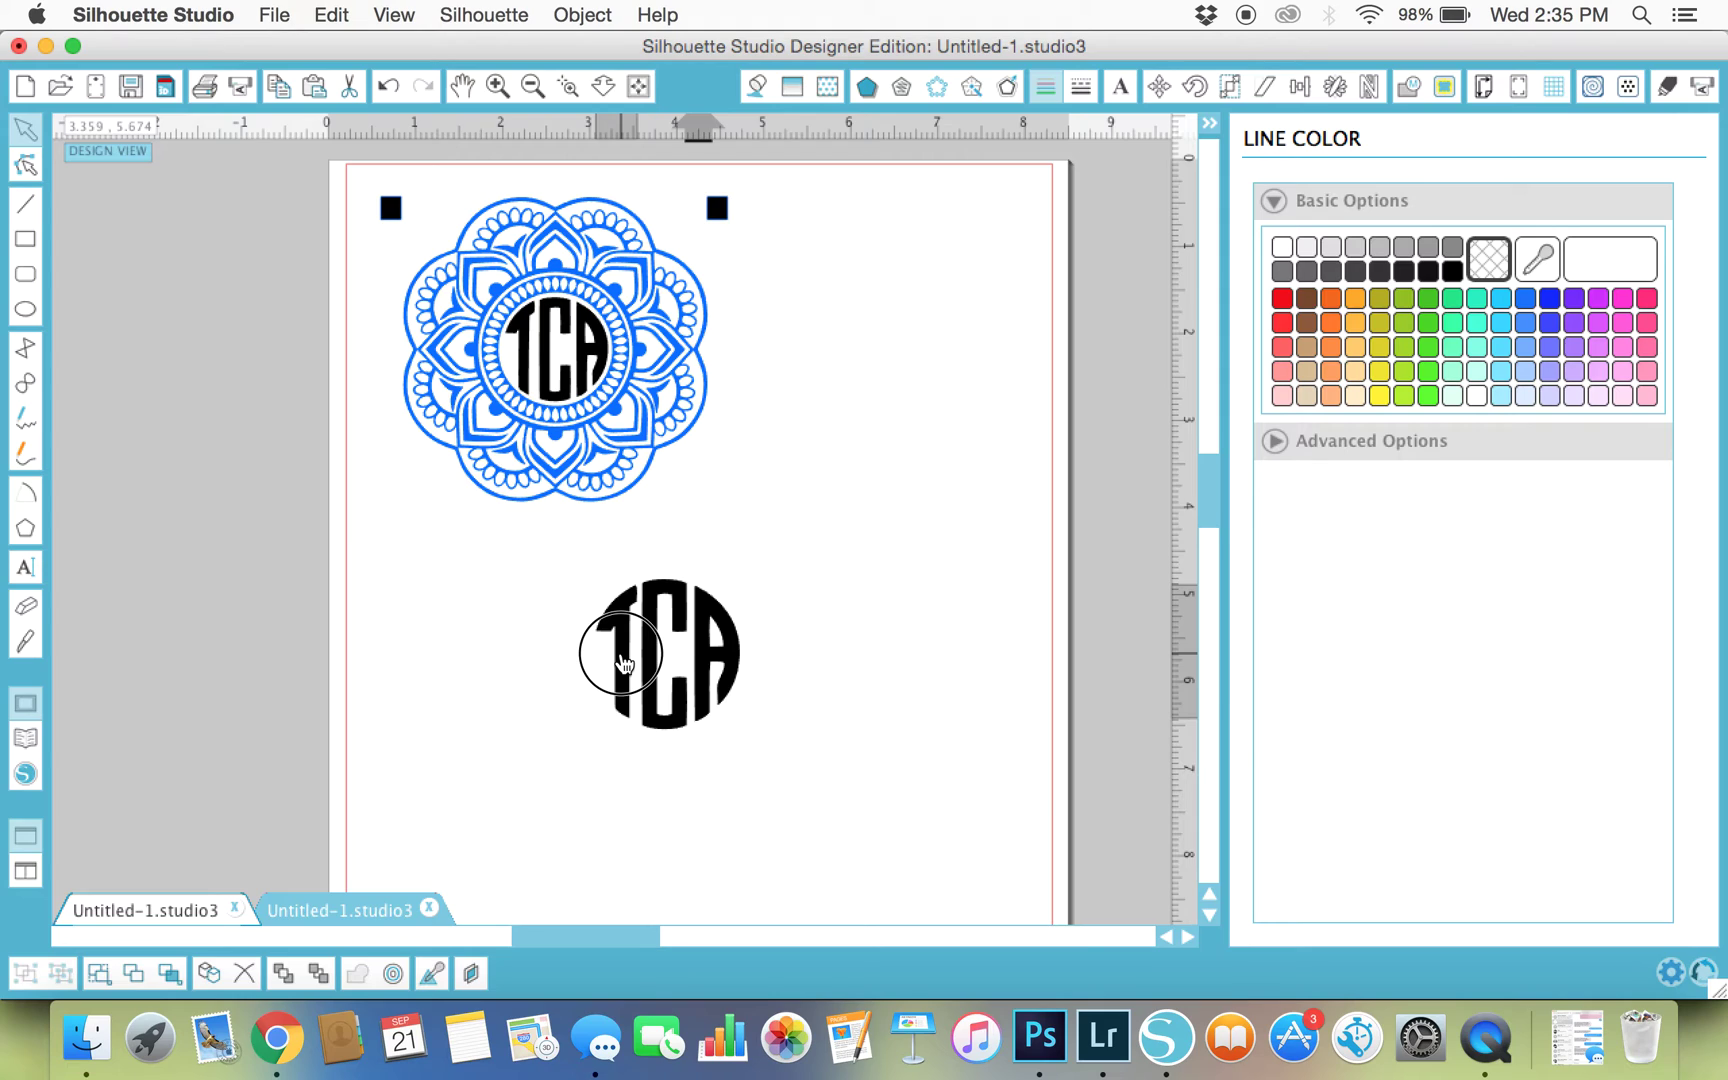
click(624, 664)
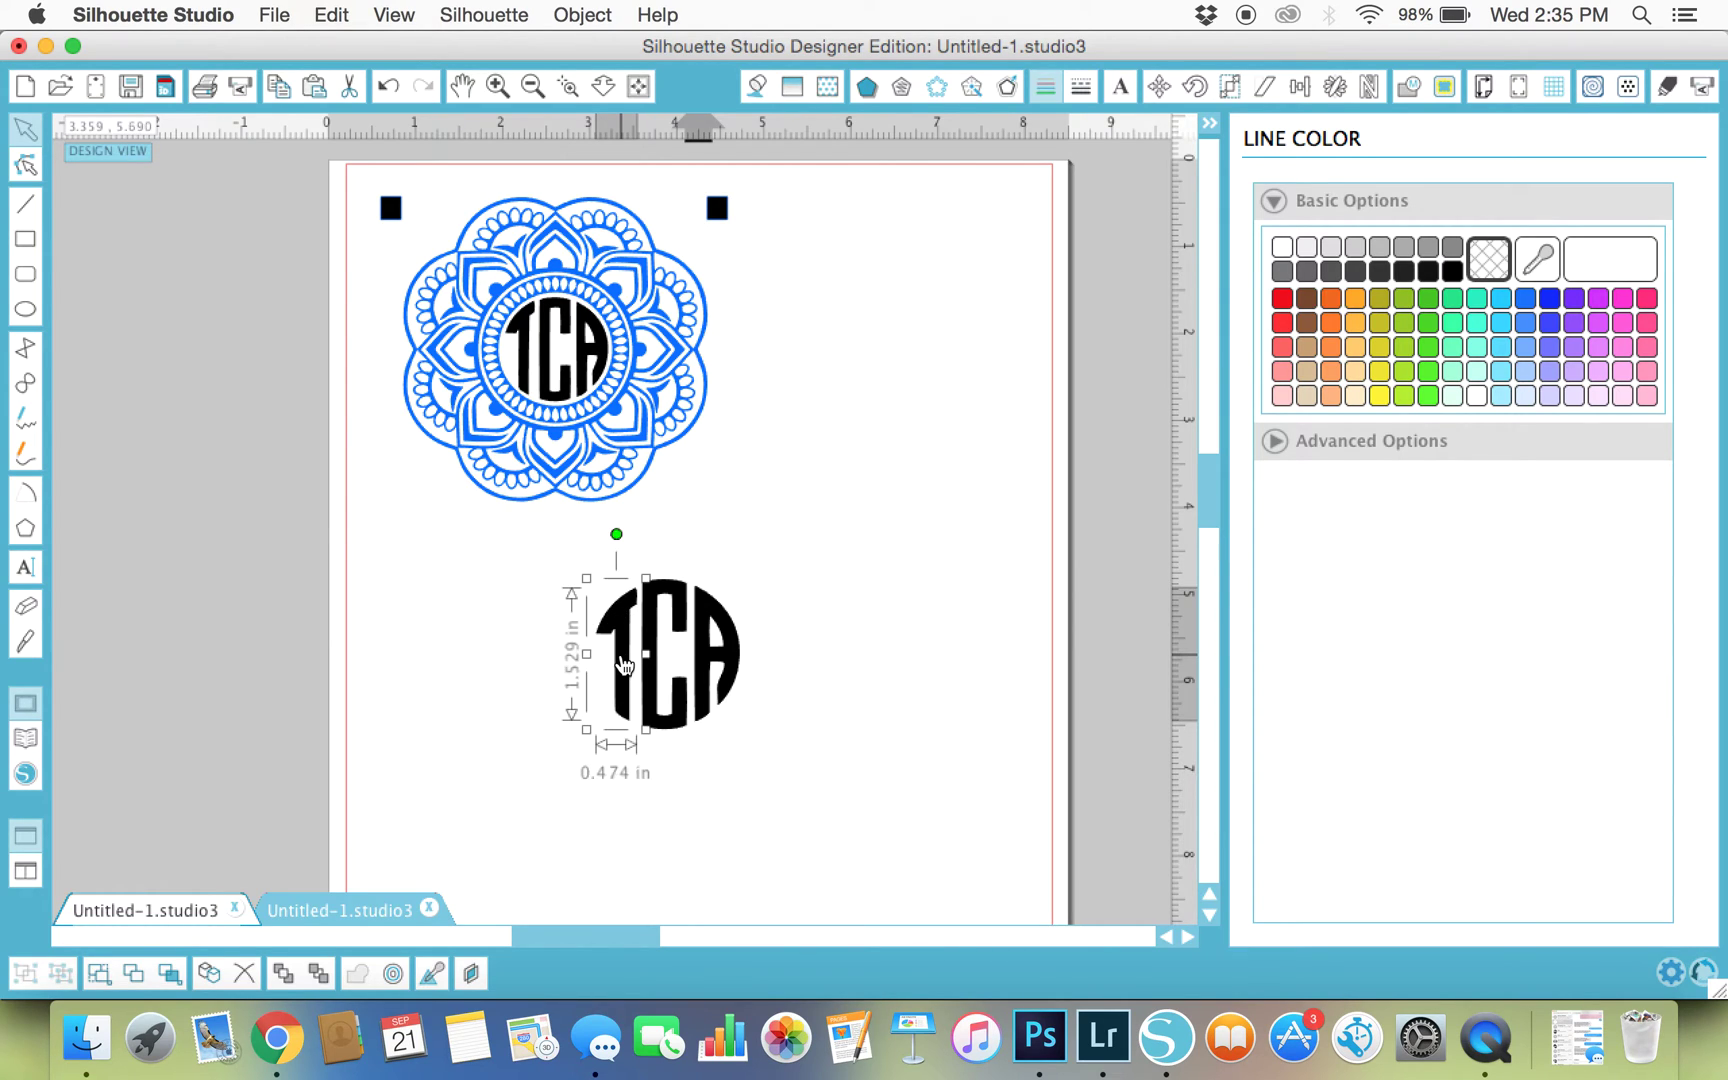
drag(624, 664, 624, 663)
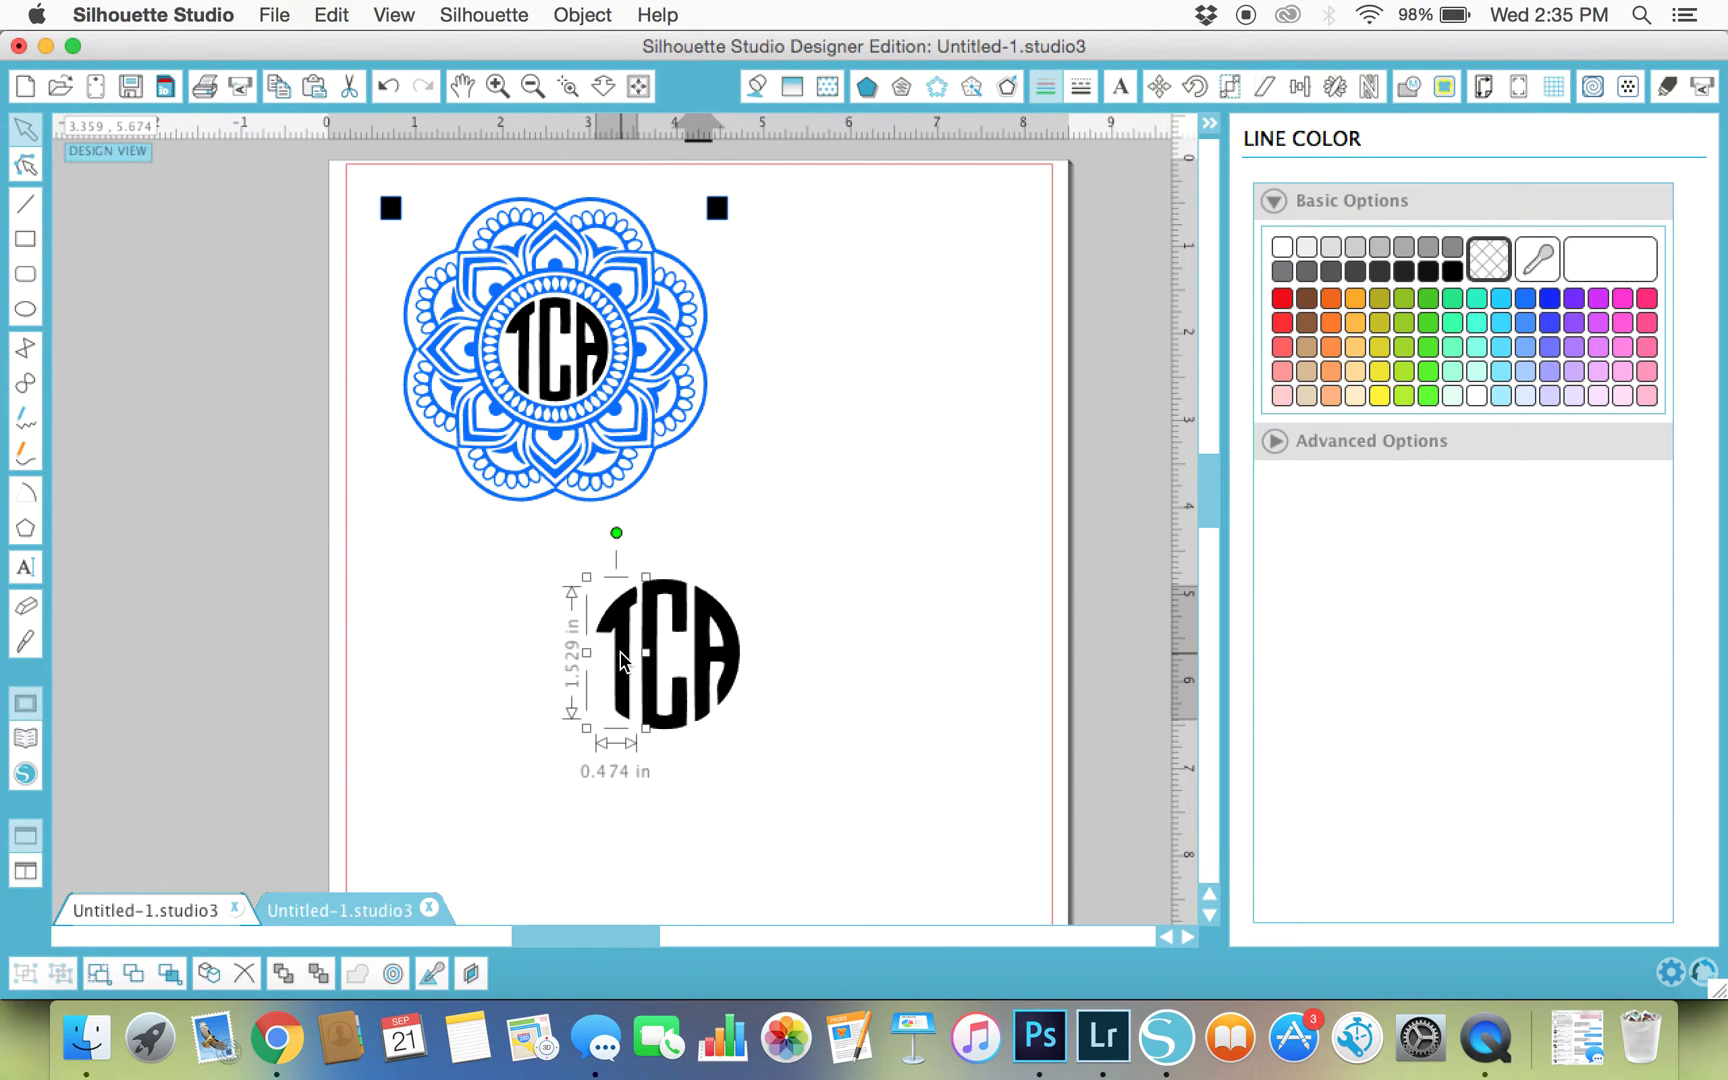
click(730, 562)
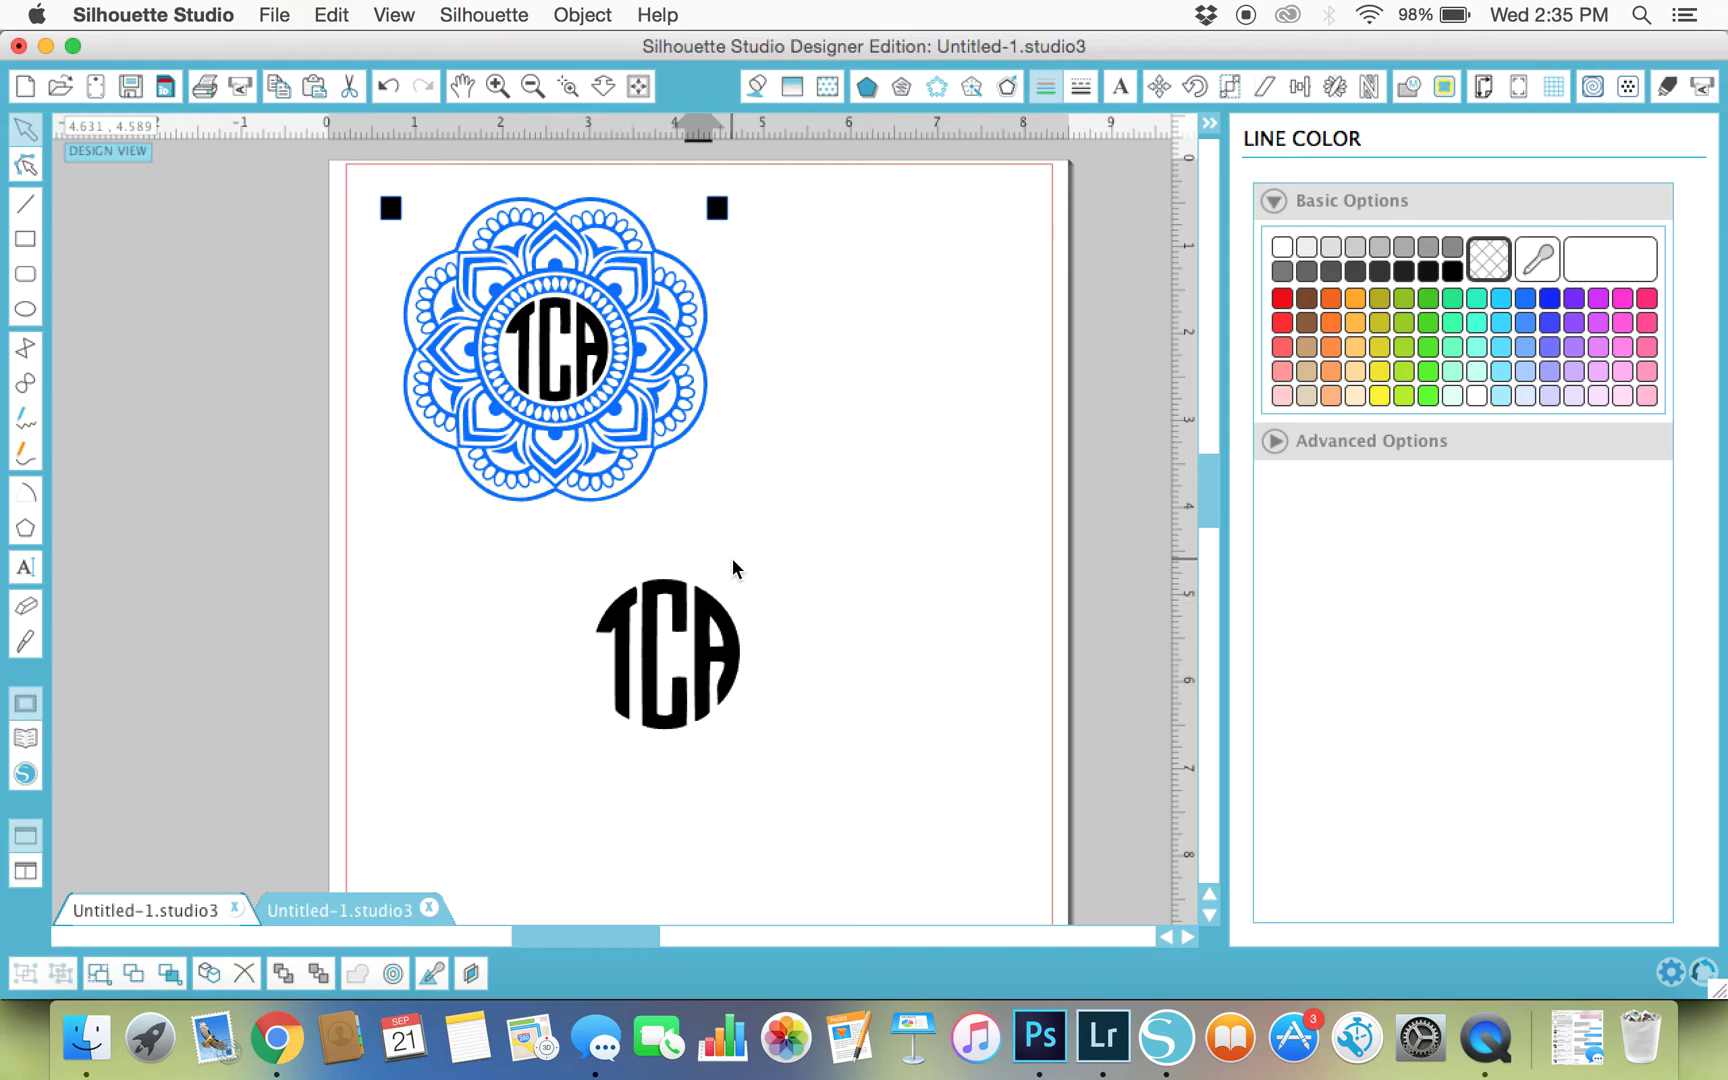
click(713, 625)
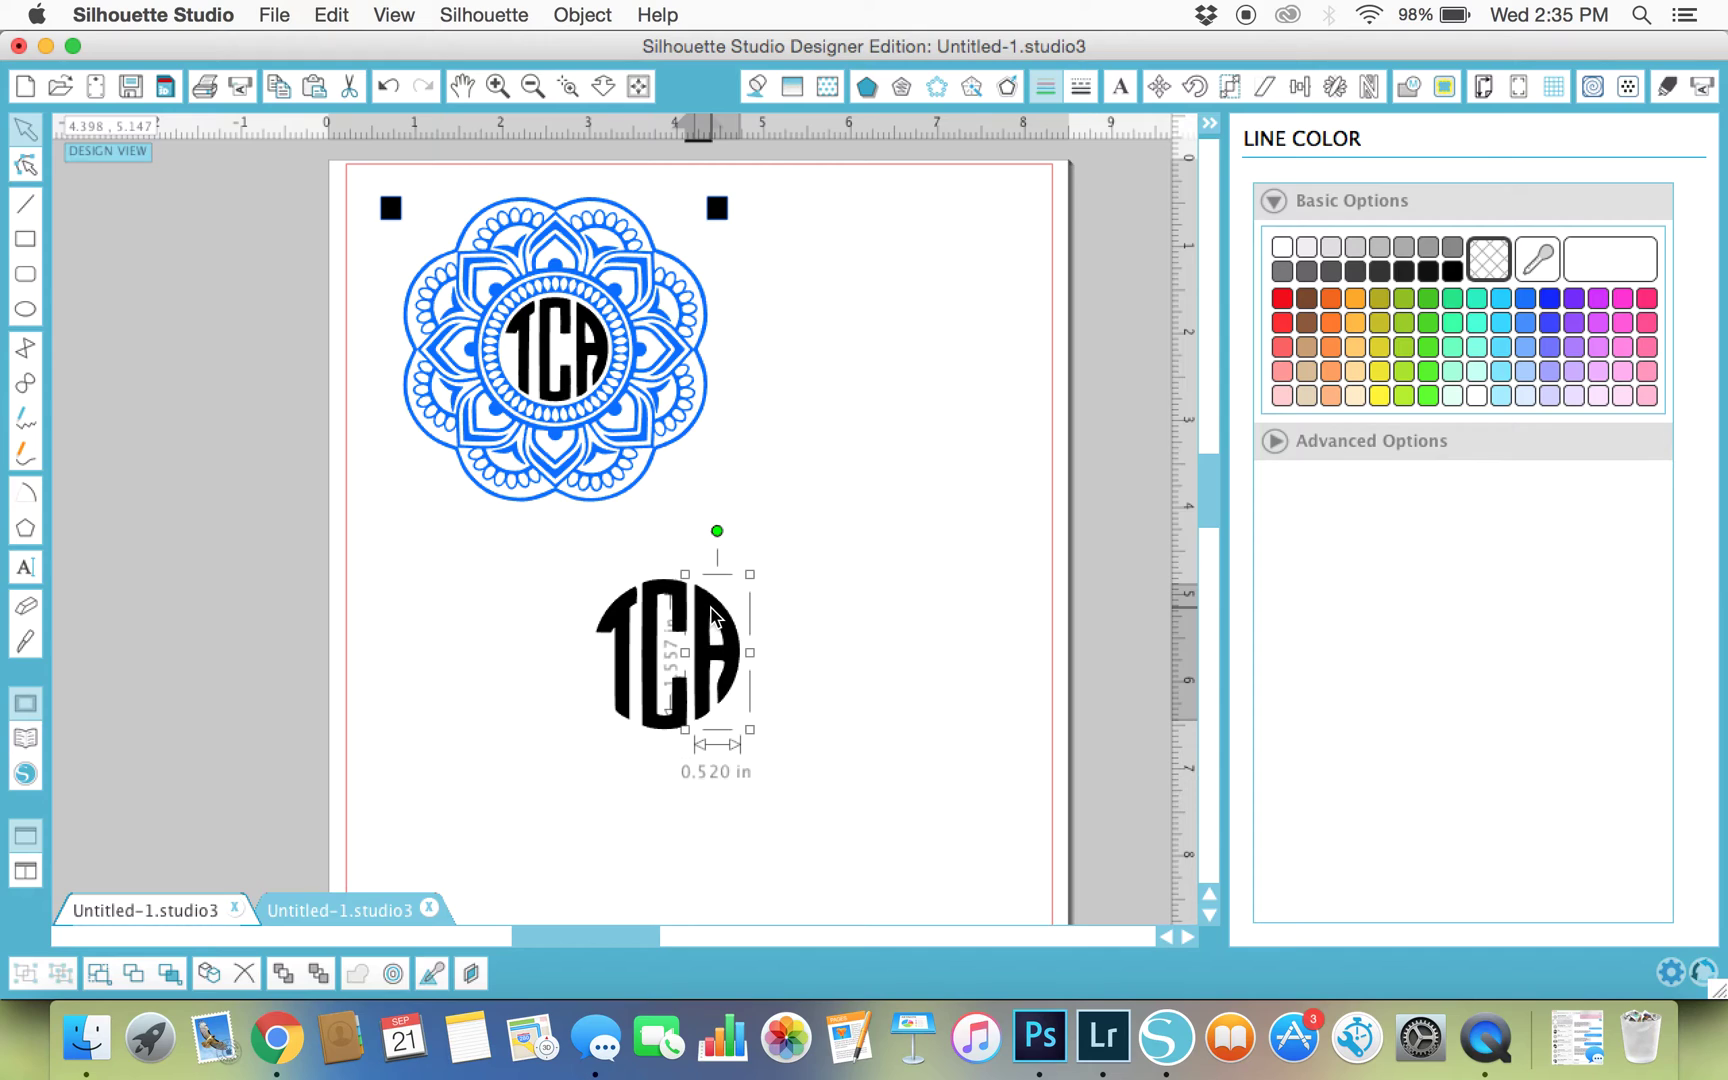
click(511, 538)
drag(511, 538, 771, 829)
Step: Group the TCA pieces, ungroup the mandala, and delete its old inner TCA circle
right_click(660, 635)
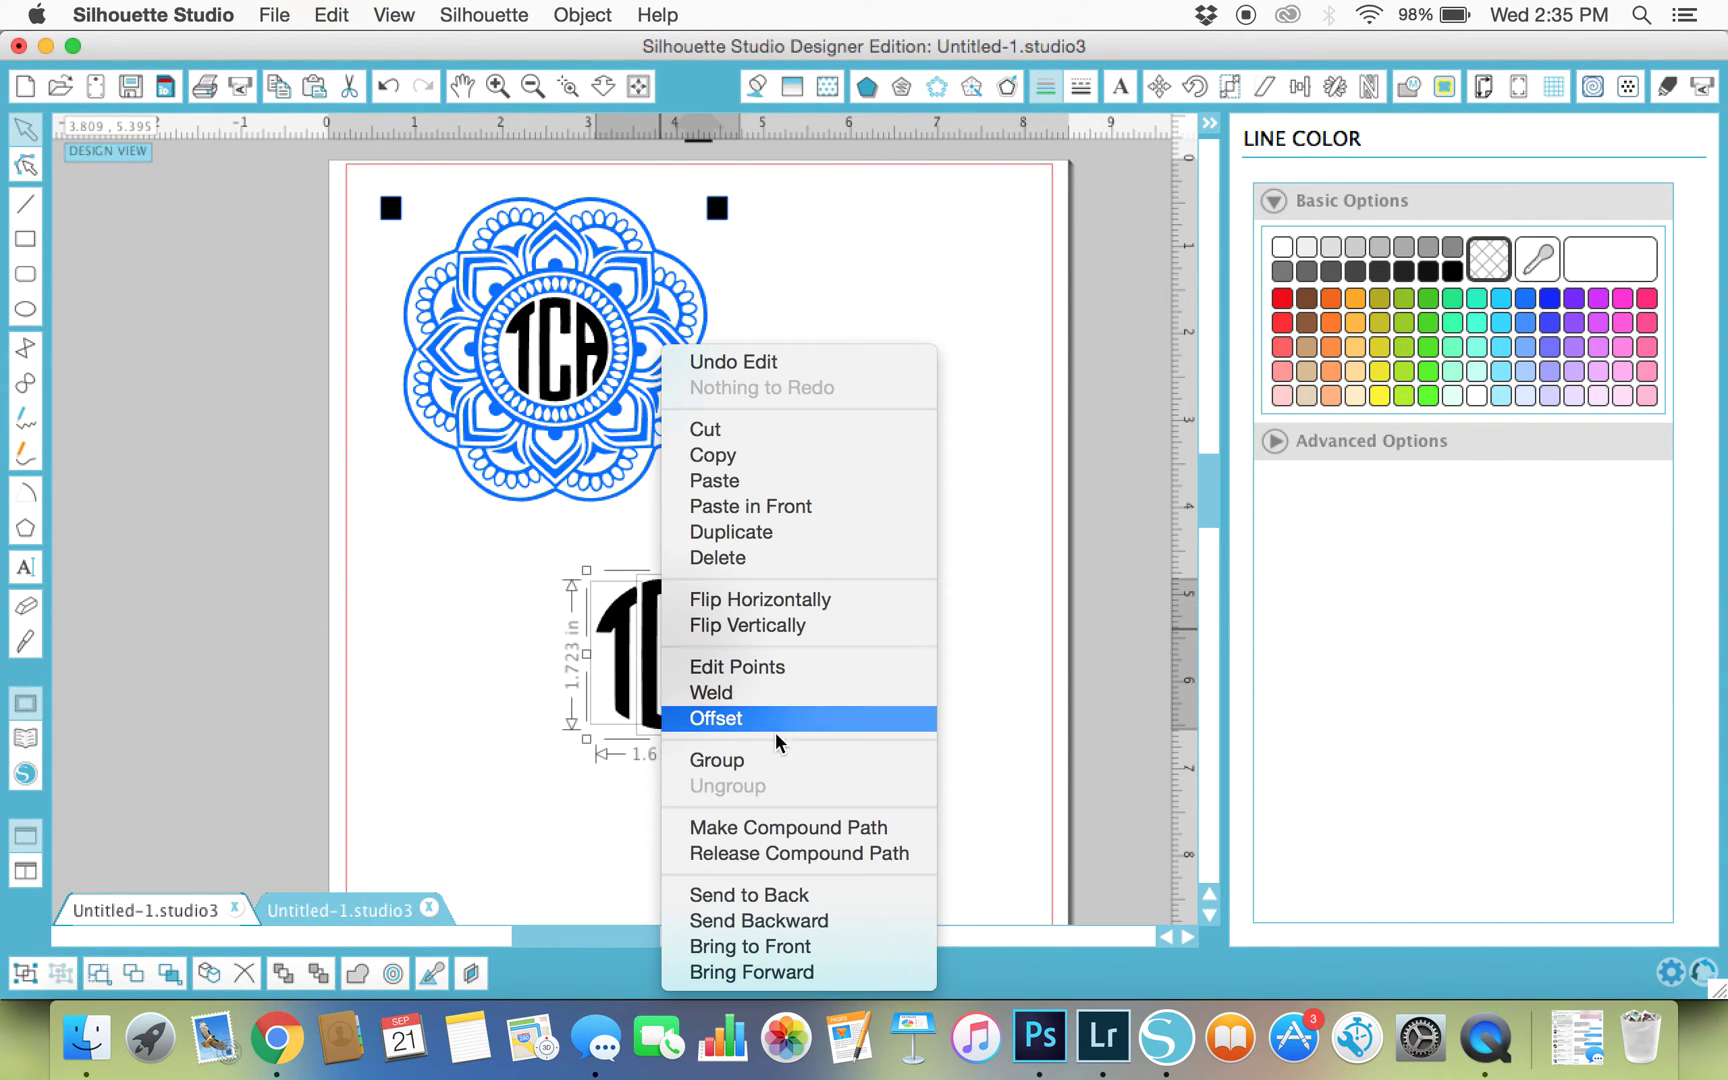
click(775, 758)
click(560, 345)
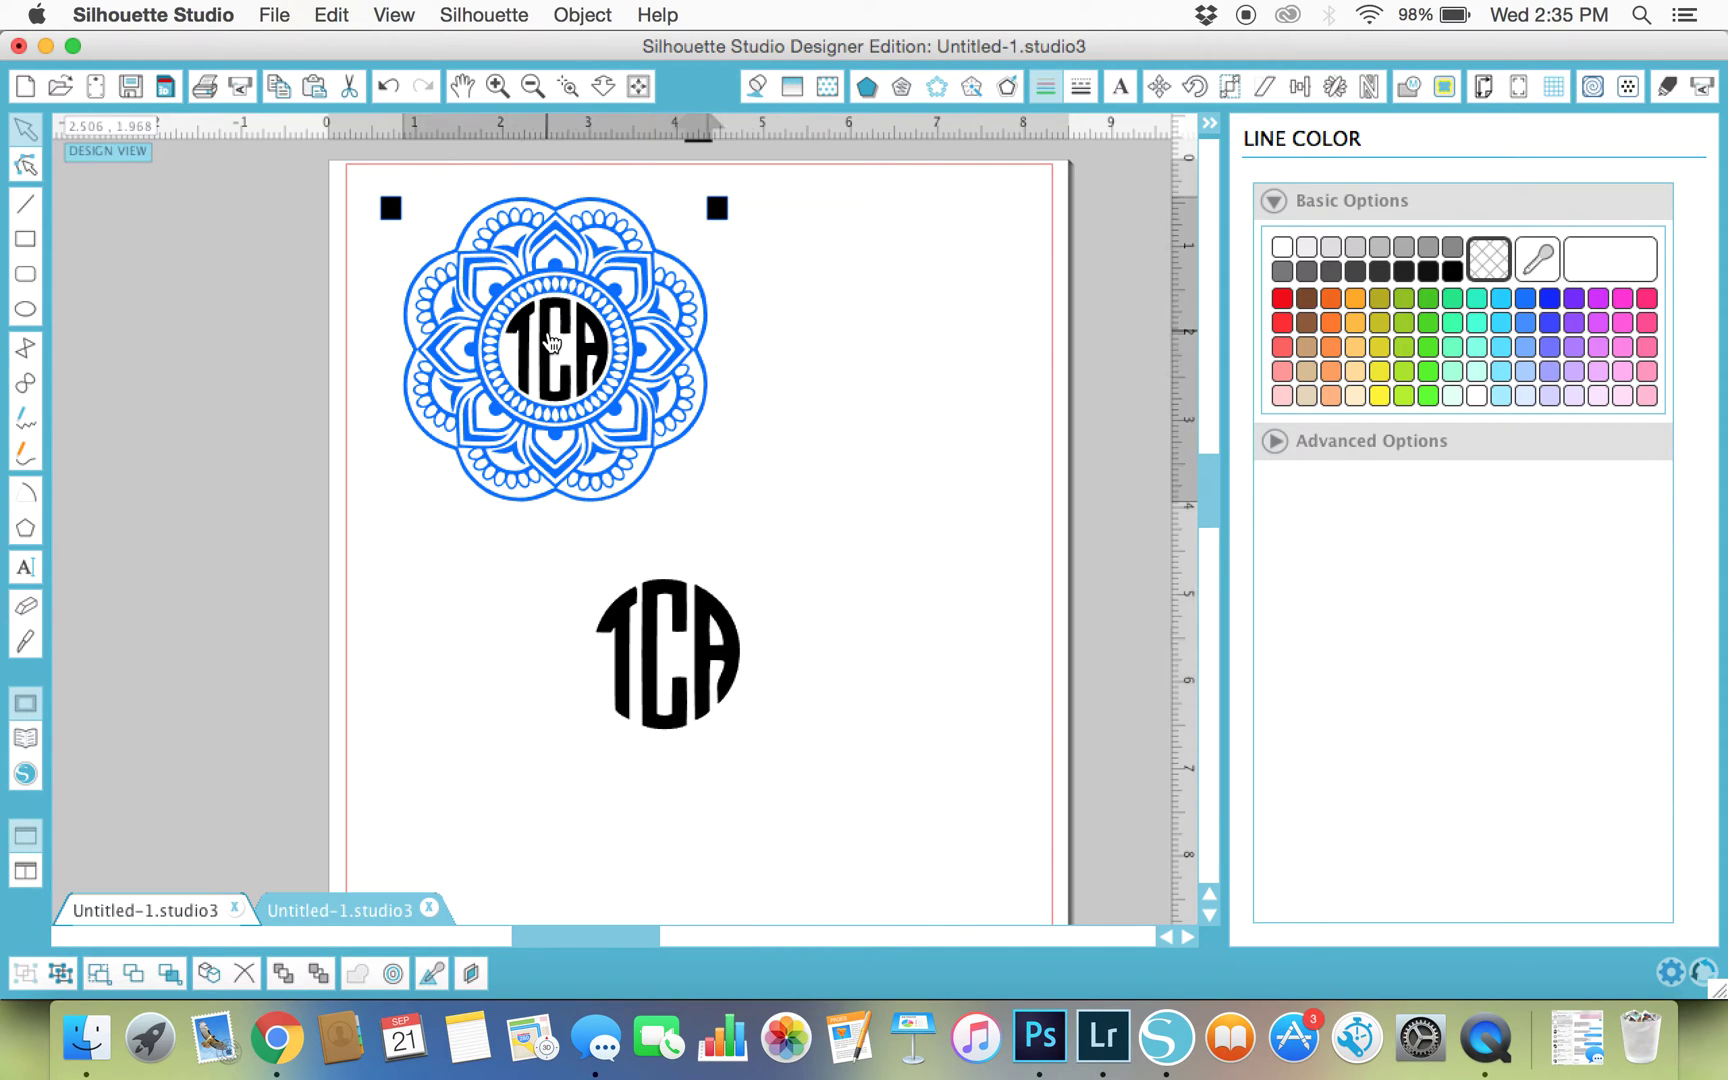
right_click(550, 328)
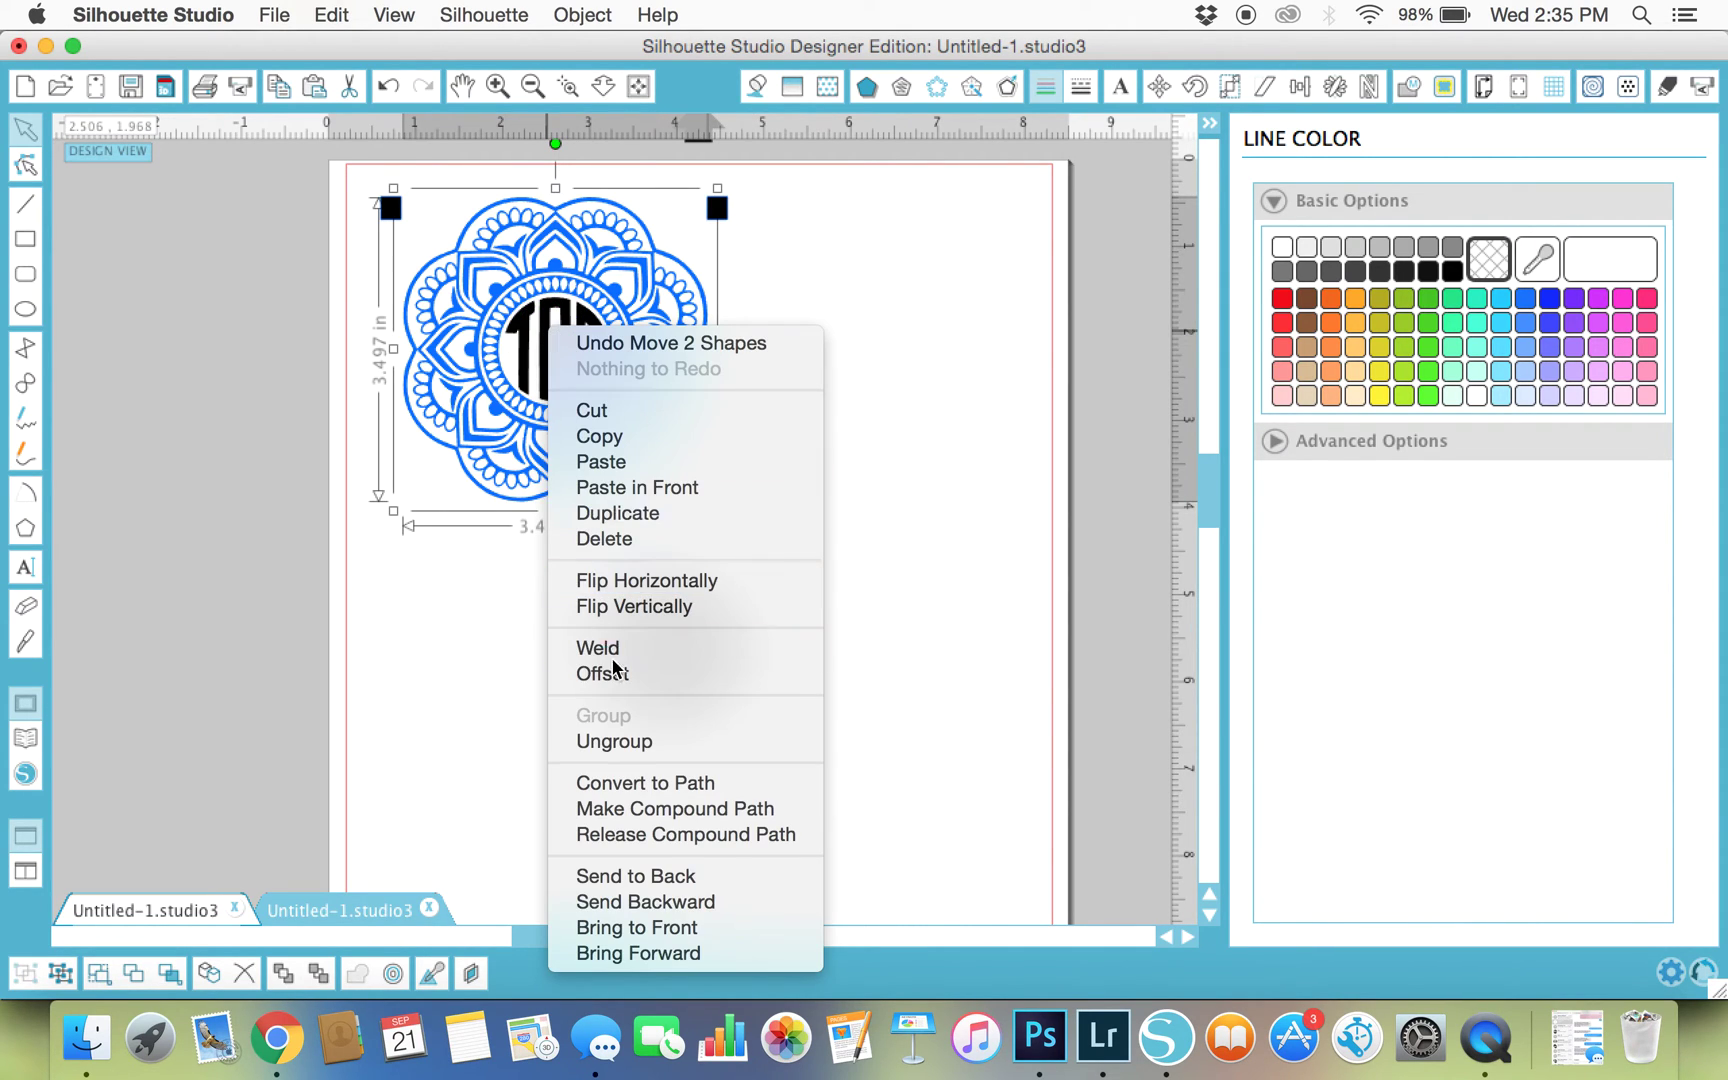
click(612, 741)
click(887, 309)
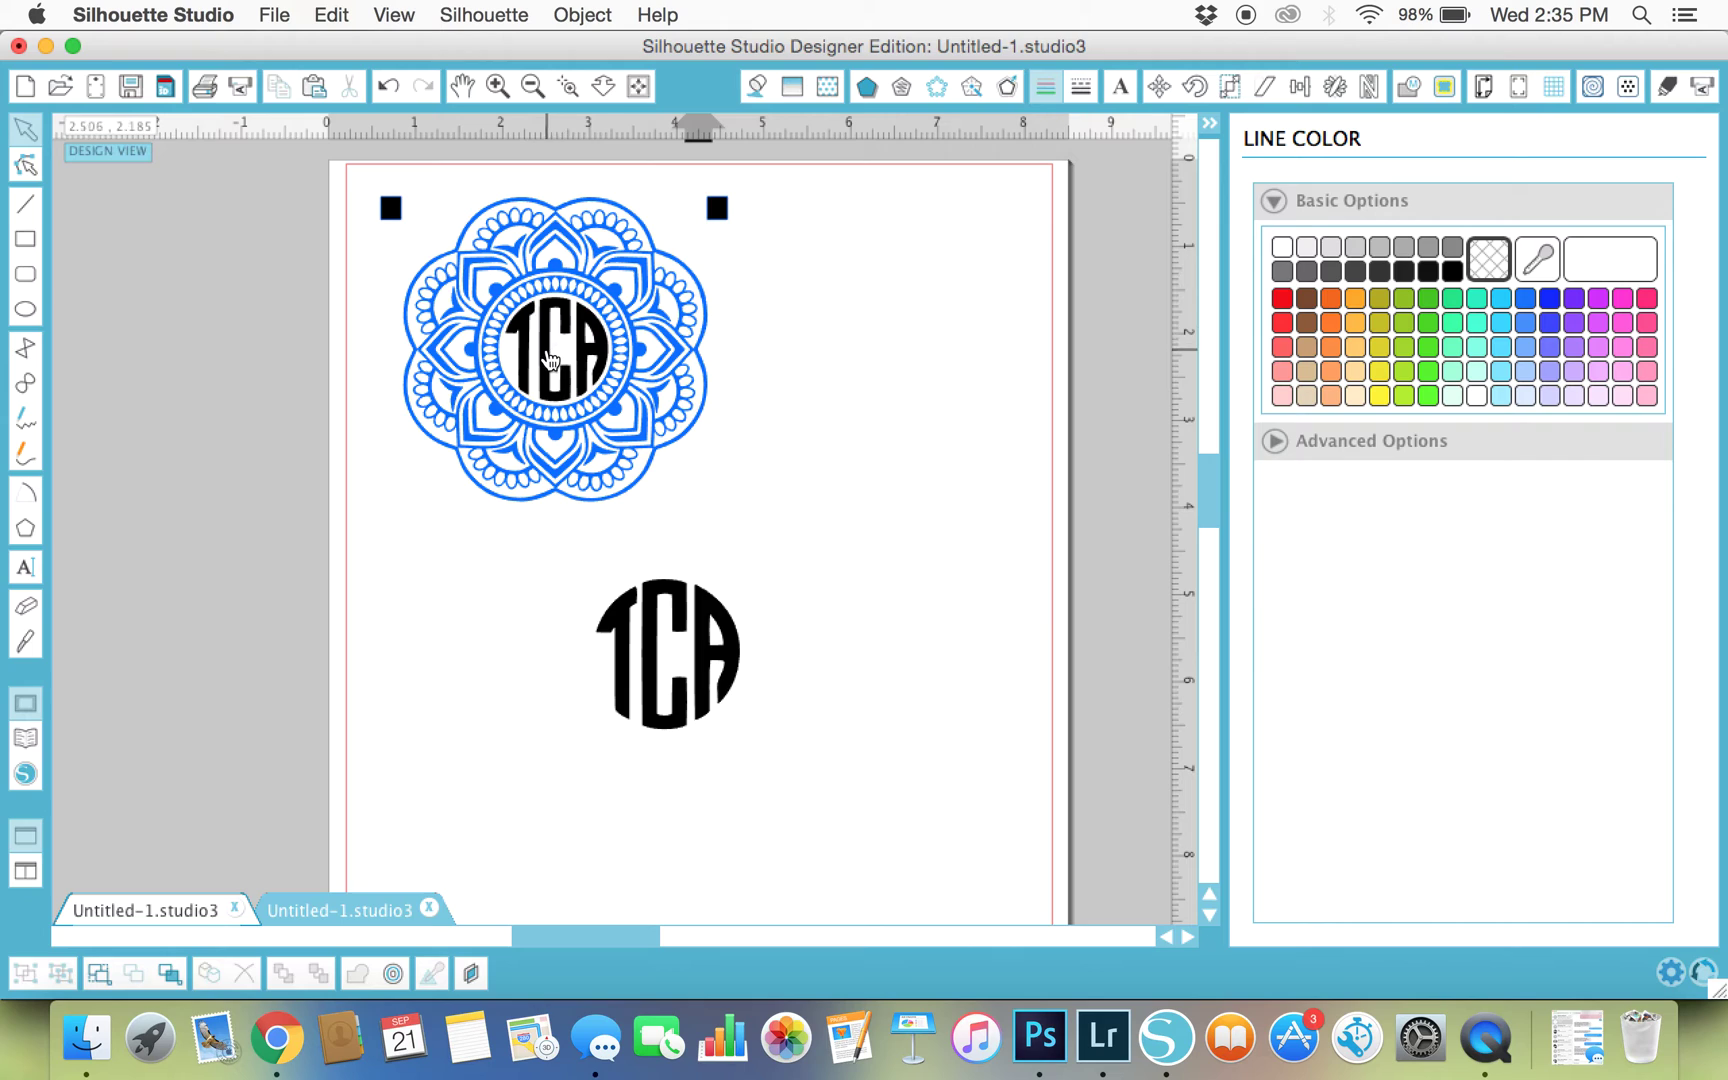
click(537, 335)
key(Delete)
Step: Move the new TCA monogram into the mandala centre and resize it to fit
drag(726, 668, 613, 370)
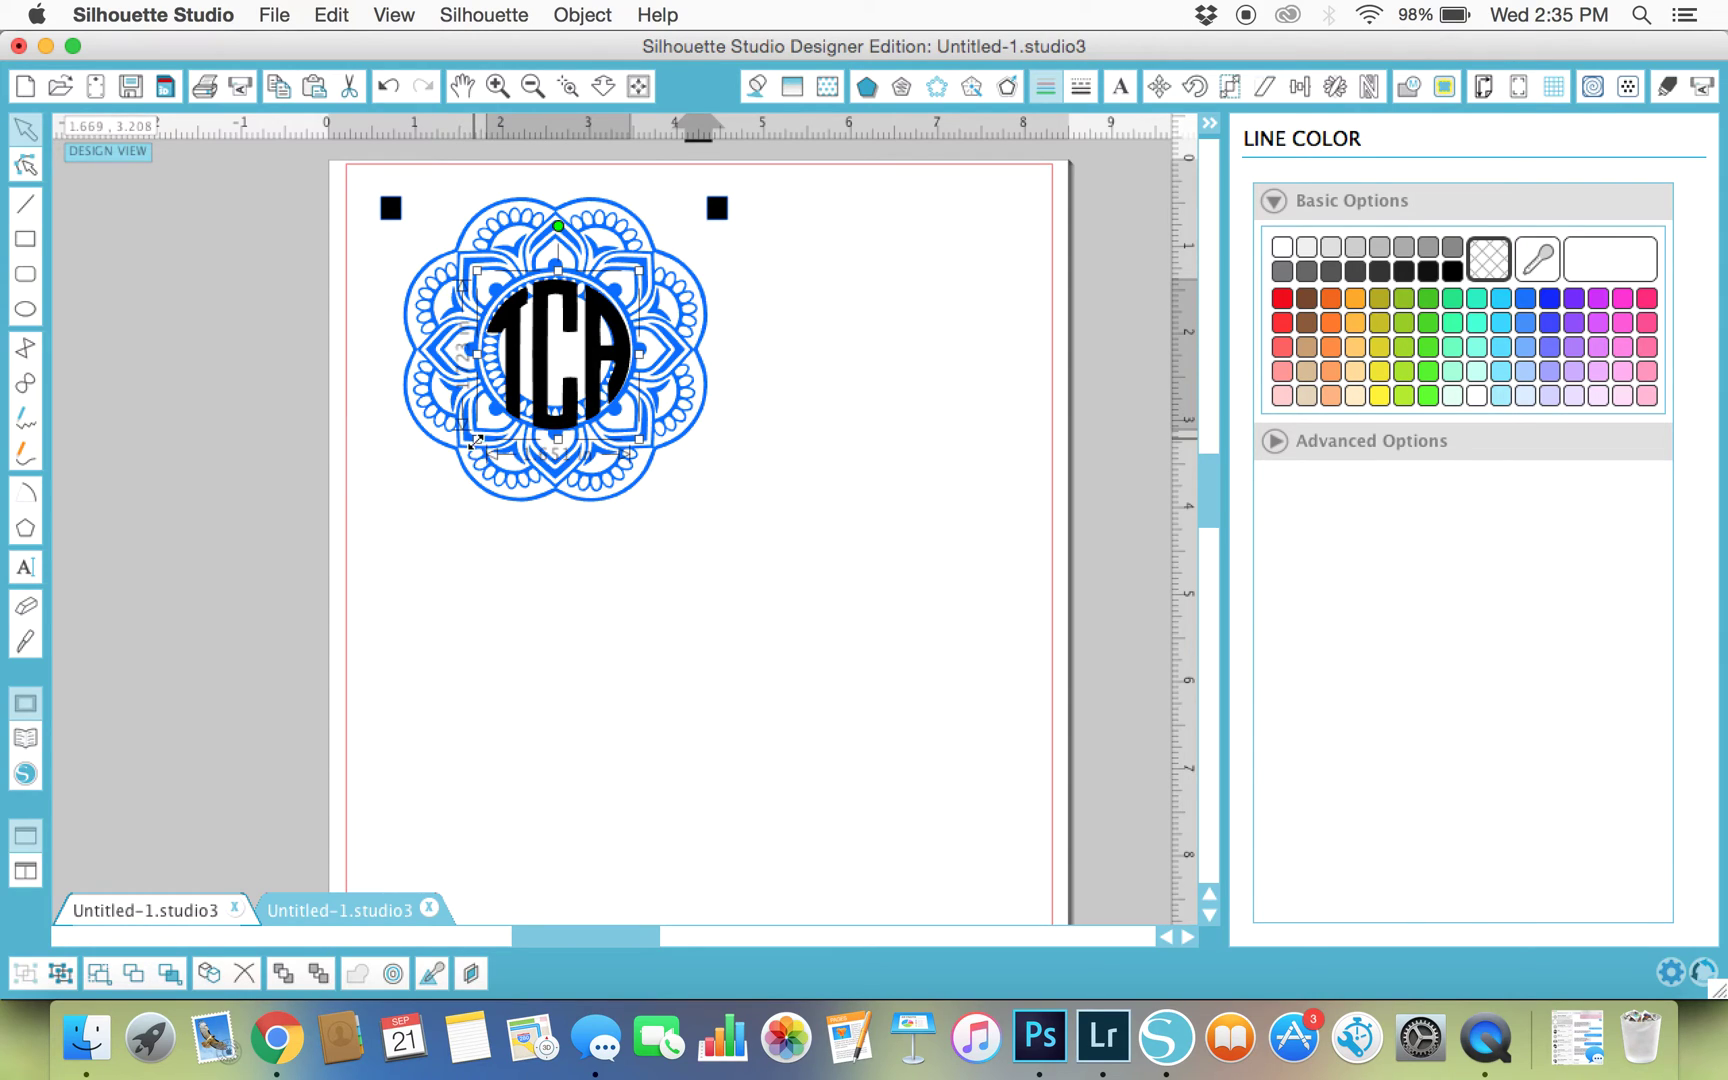
drag(477, 440, 493, 408)
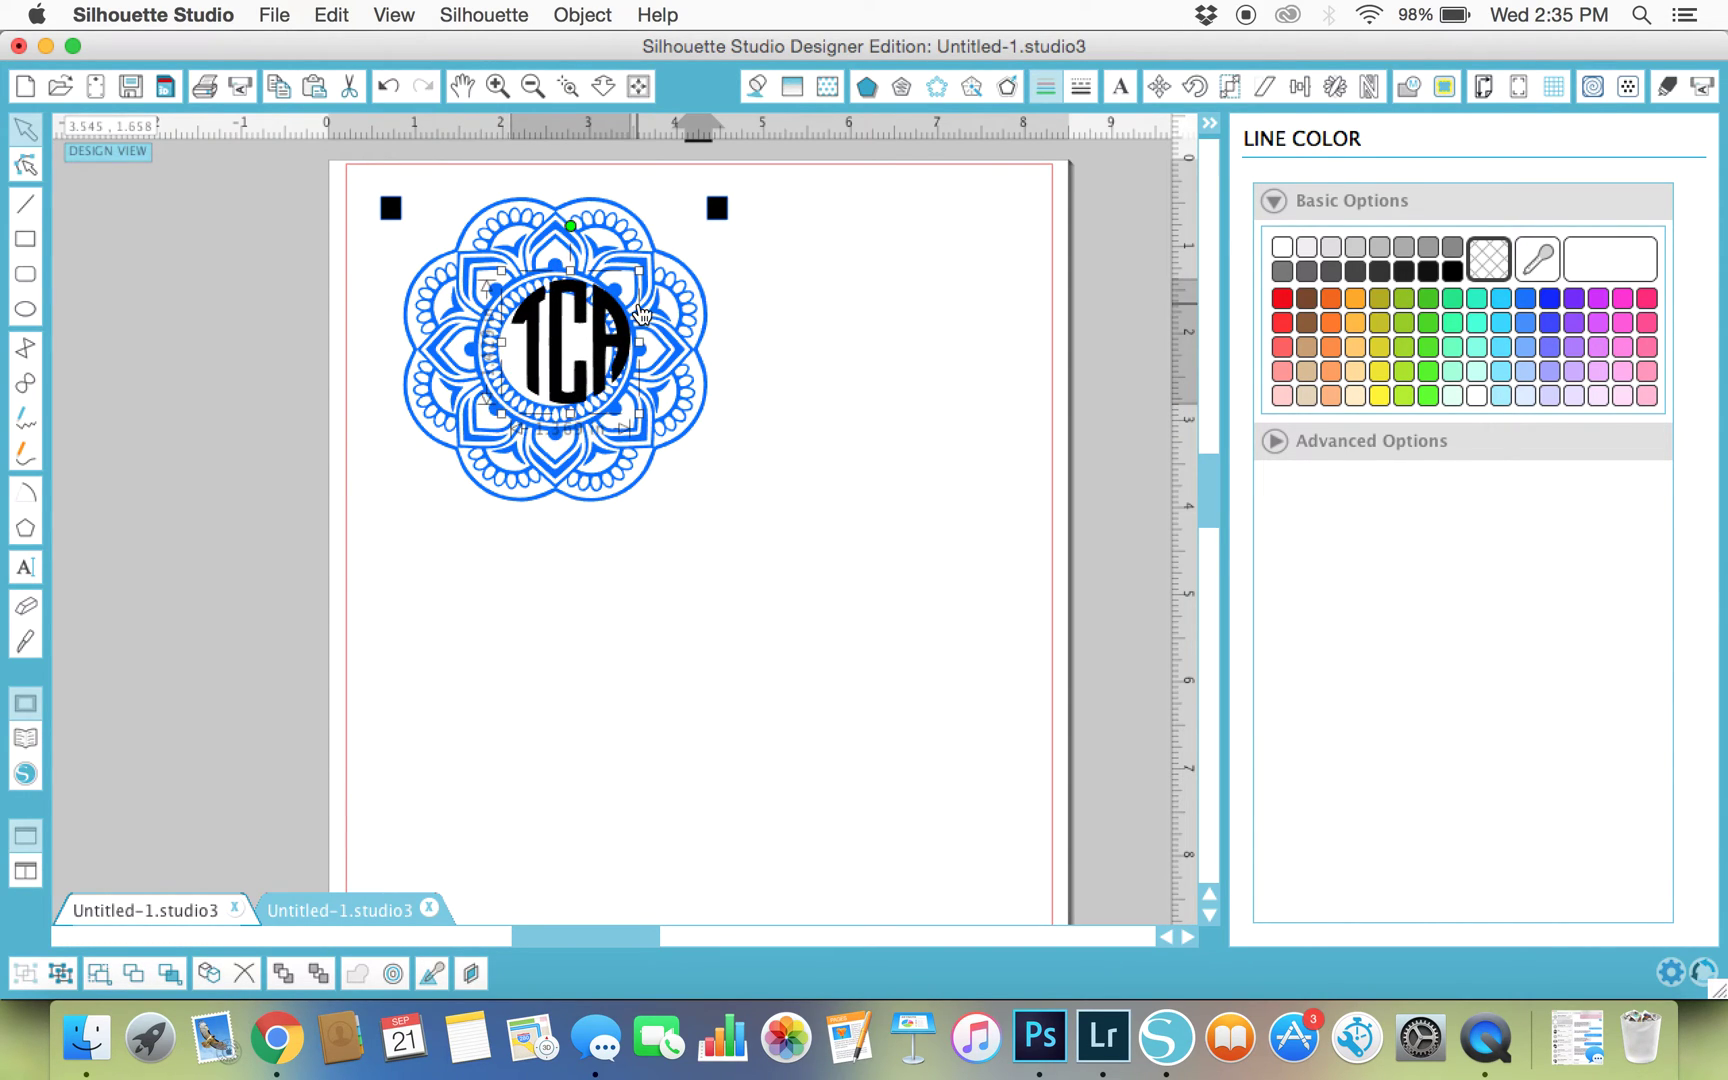
drag(639, 270, 553, 337)
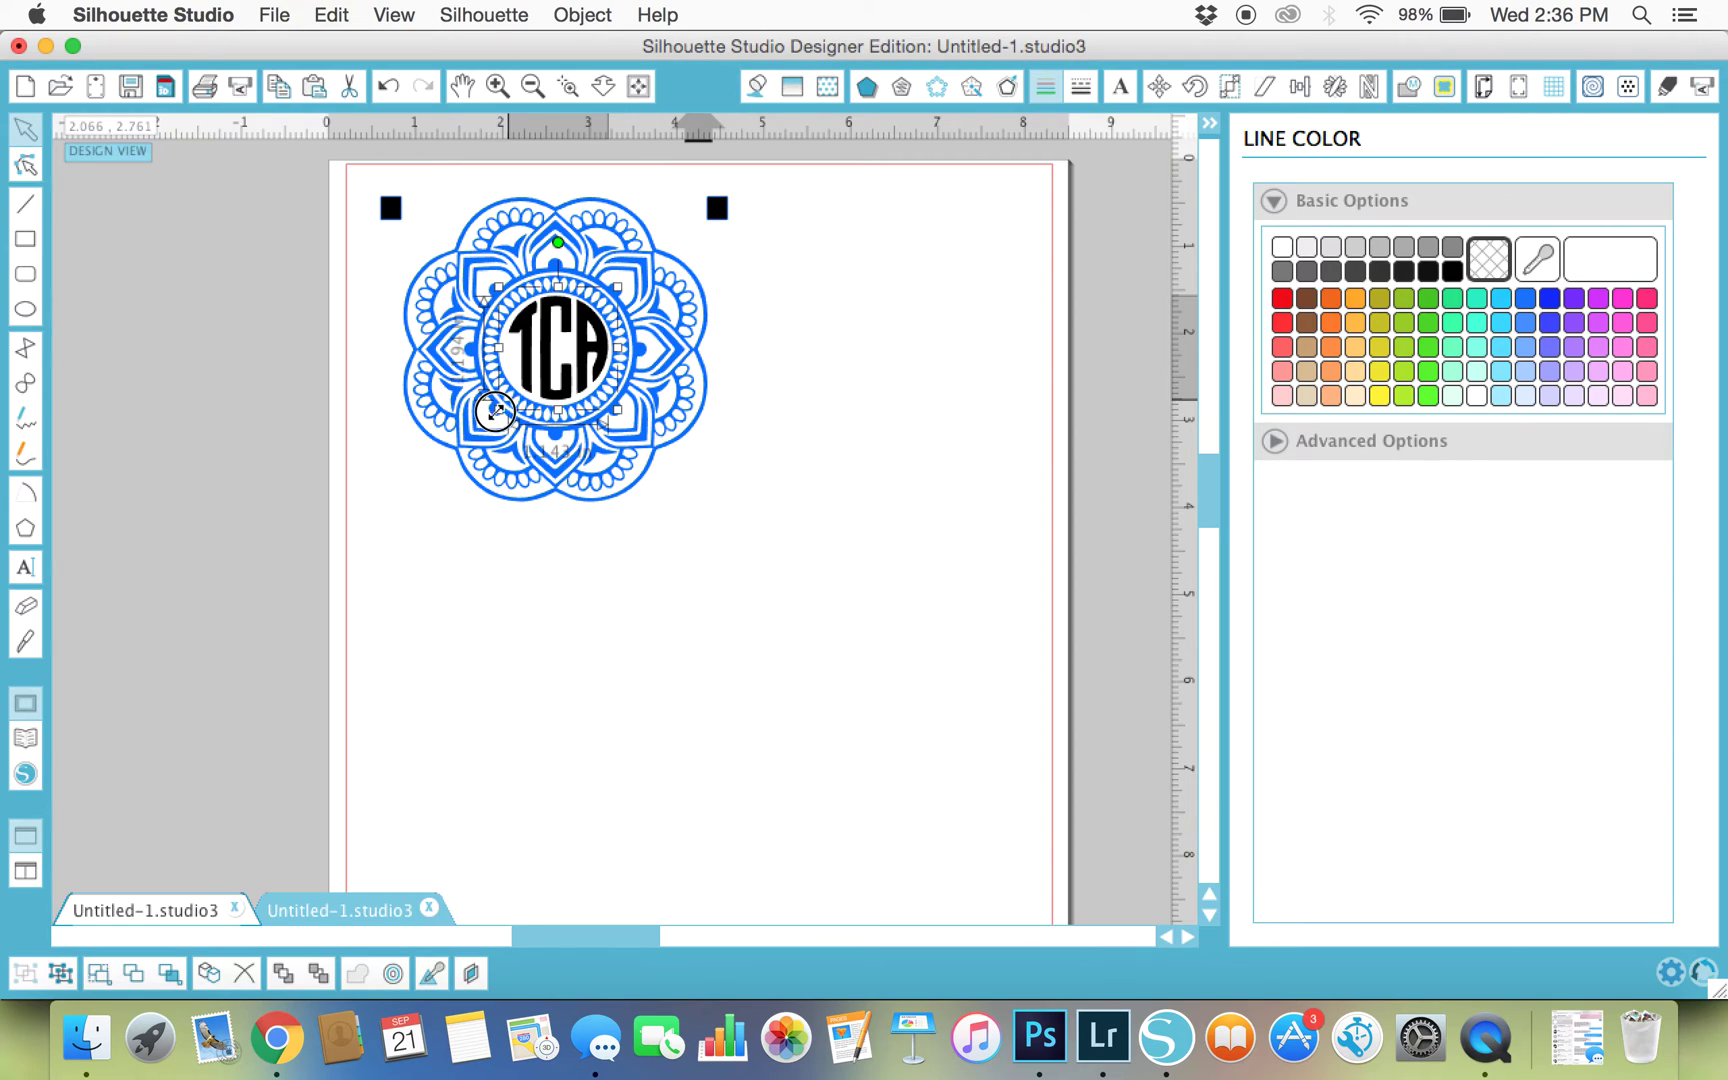
drag(496, 409, 490, 404)
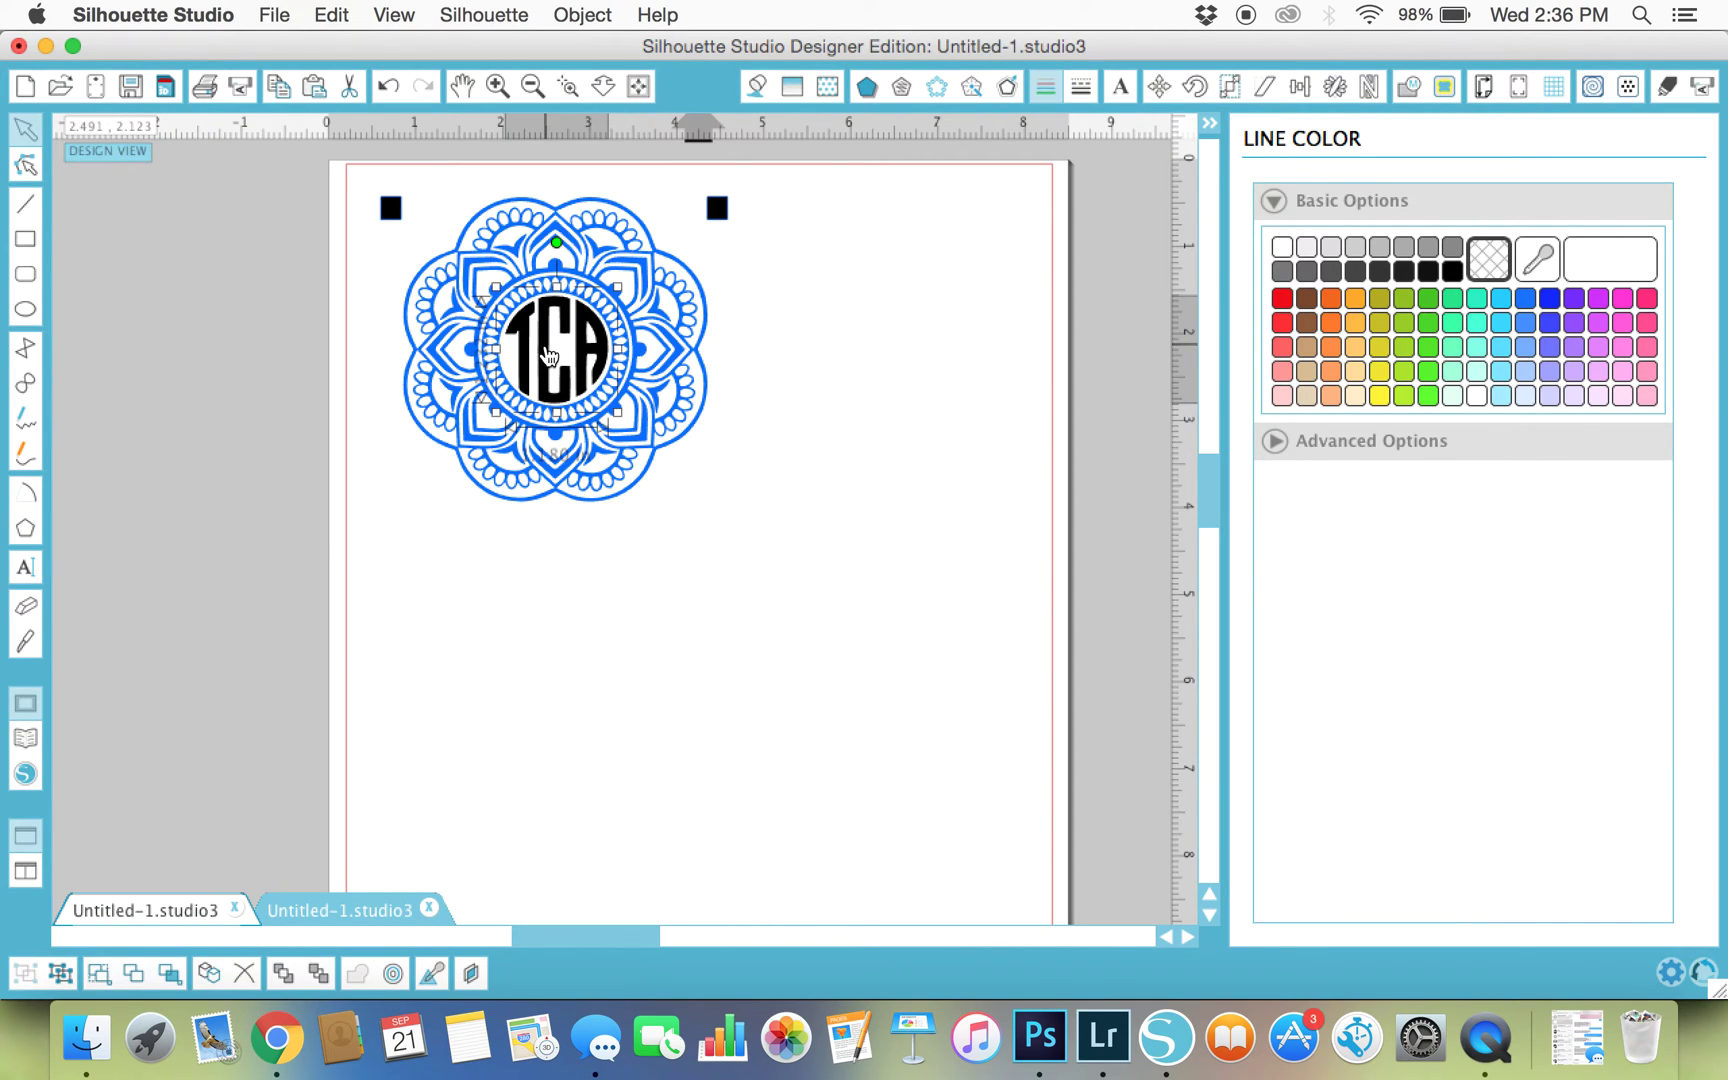
click(829, 557)
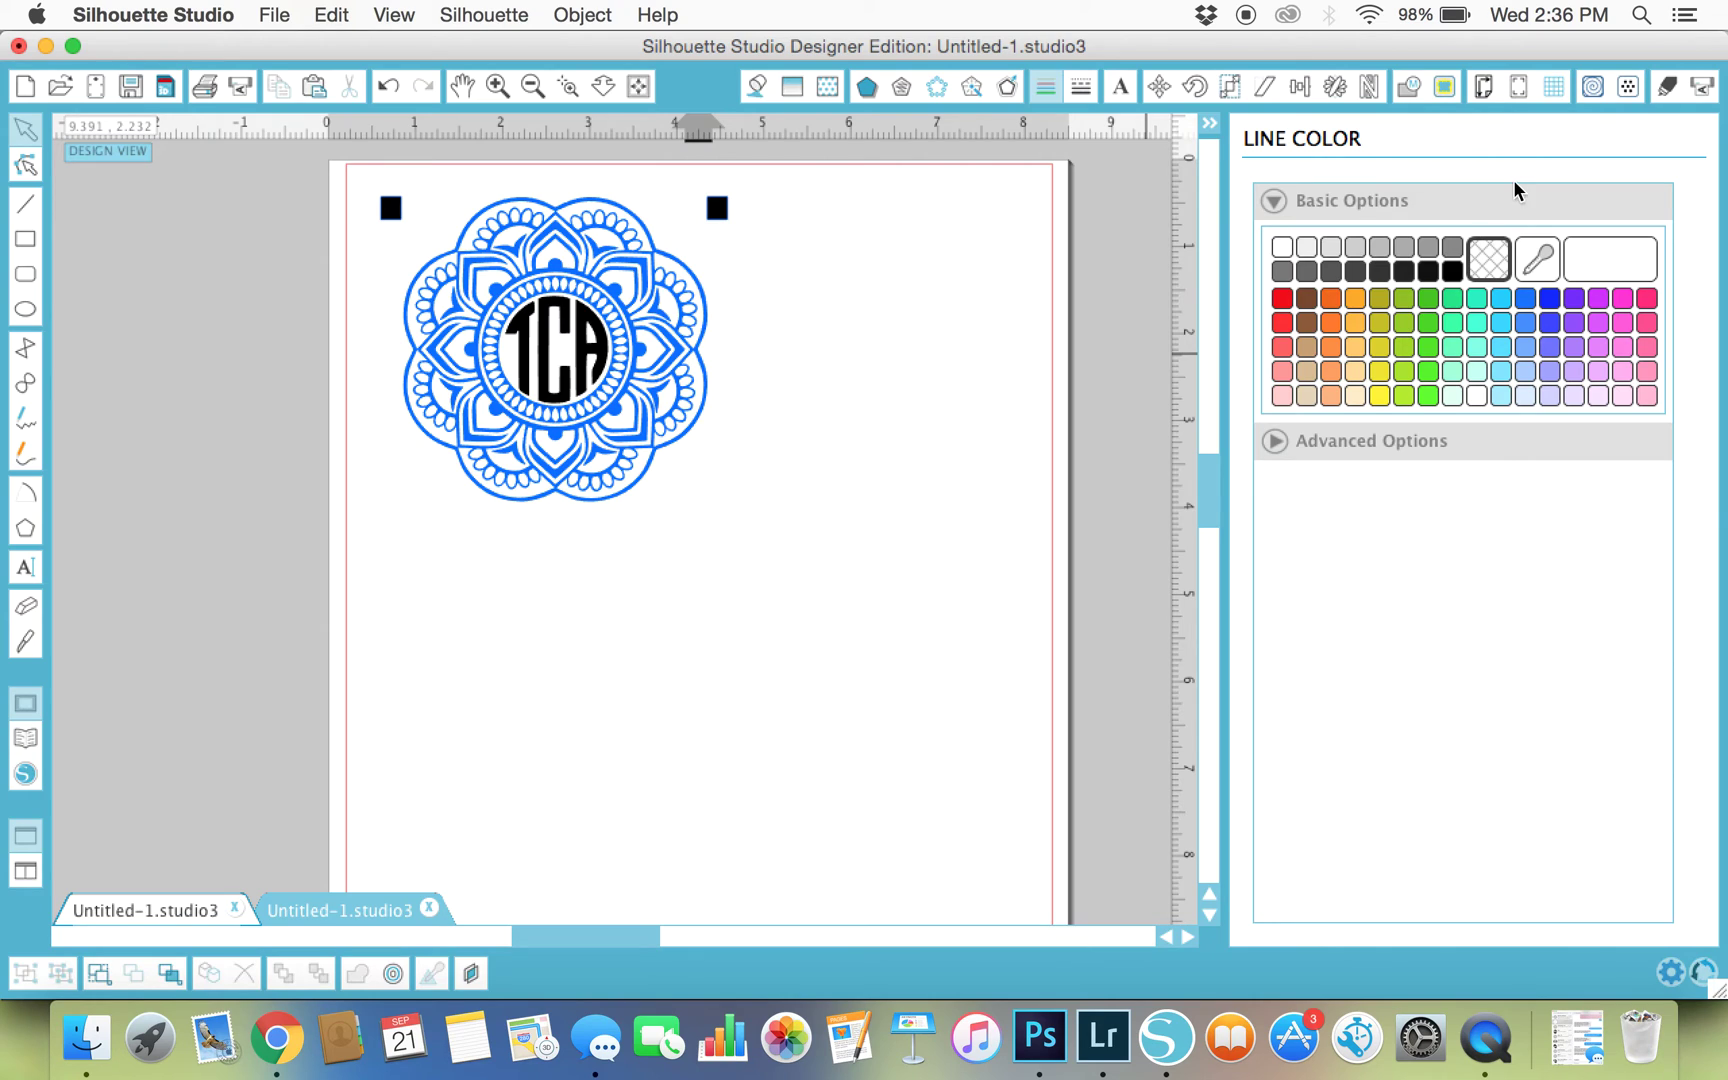
Step: Set cut by fill colour to cut black only, not blue, then return to Fill Color options
click(1667, 88)
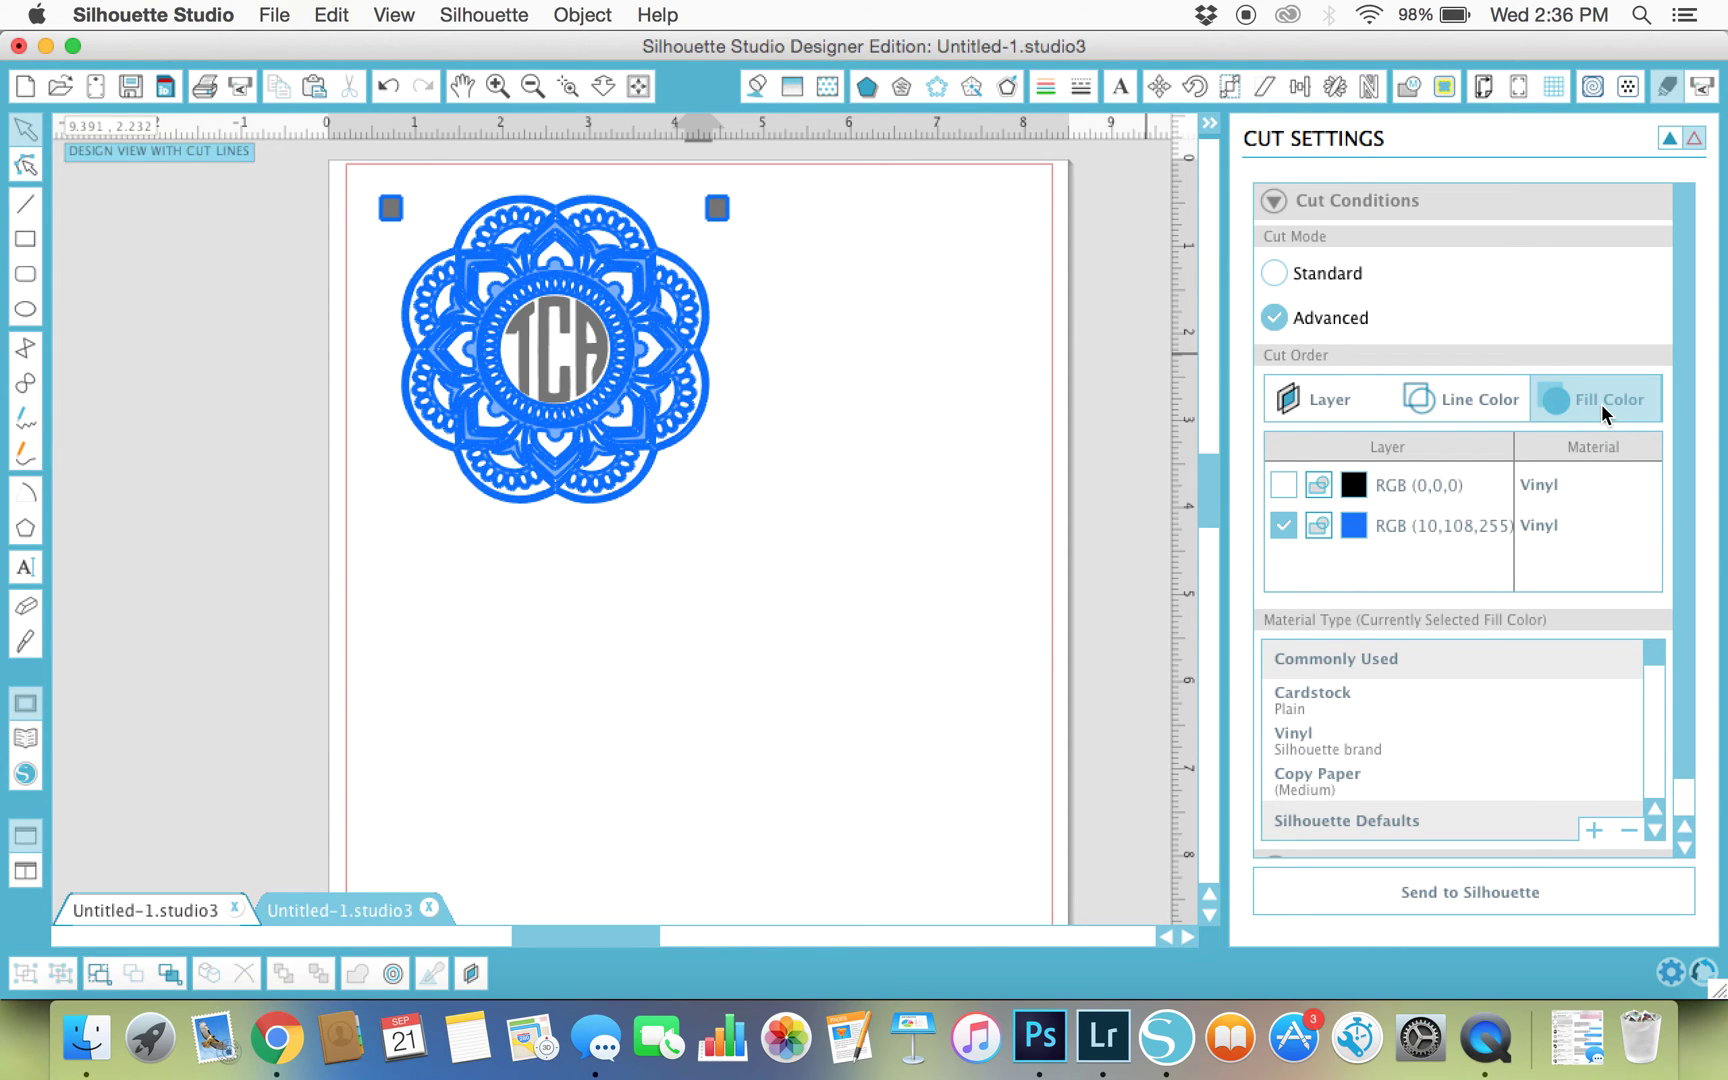
click(1284, 526)
click(1282, 485)
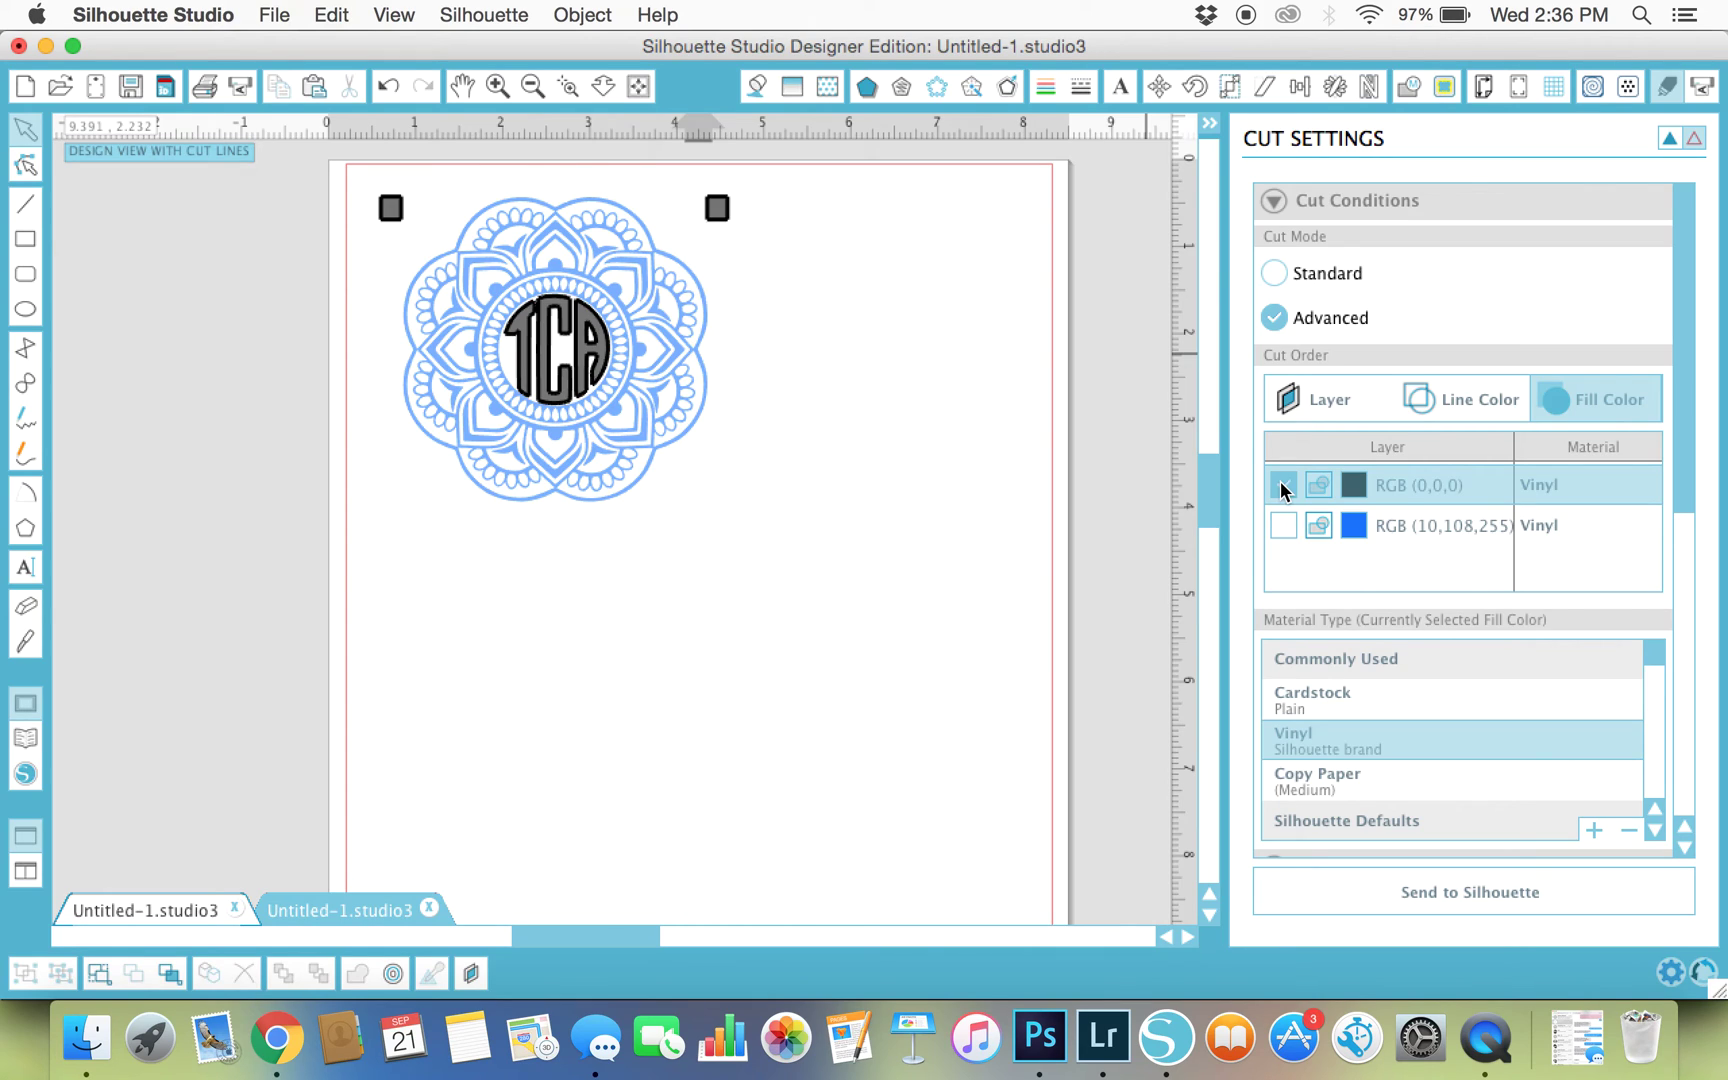
click(1331, 280)
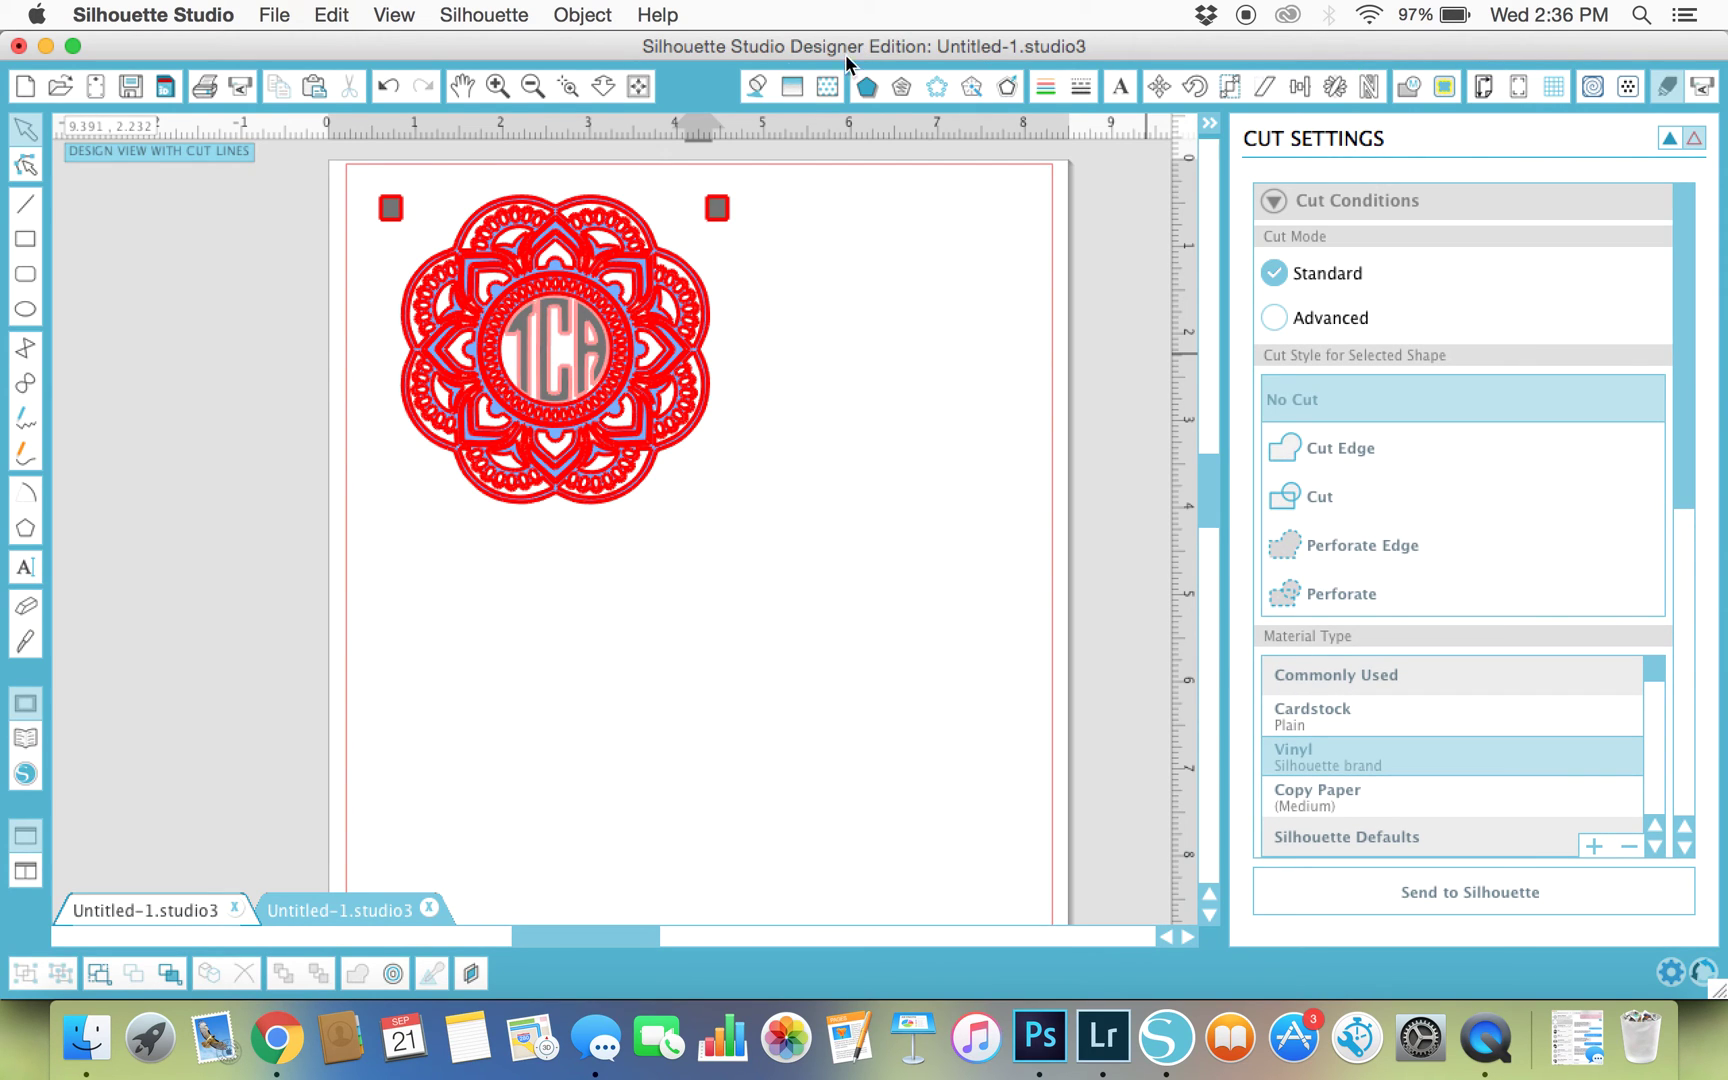
click(747, 86)
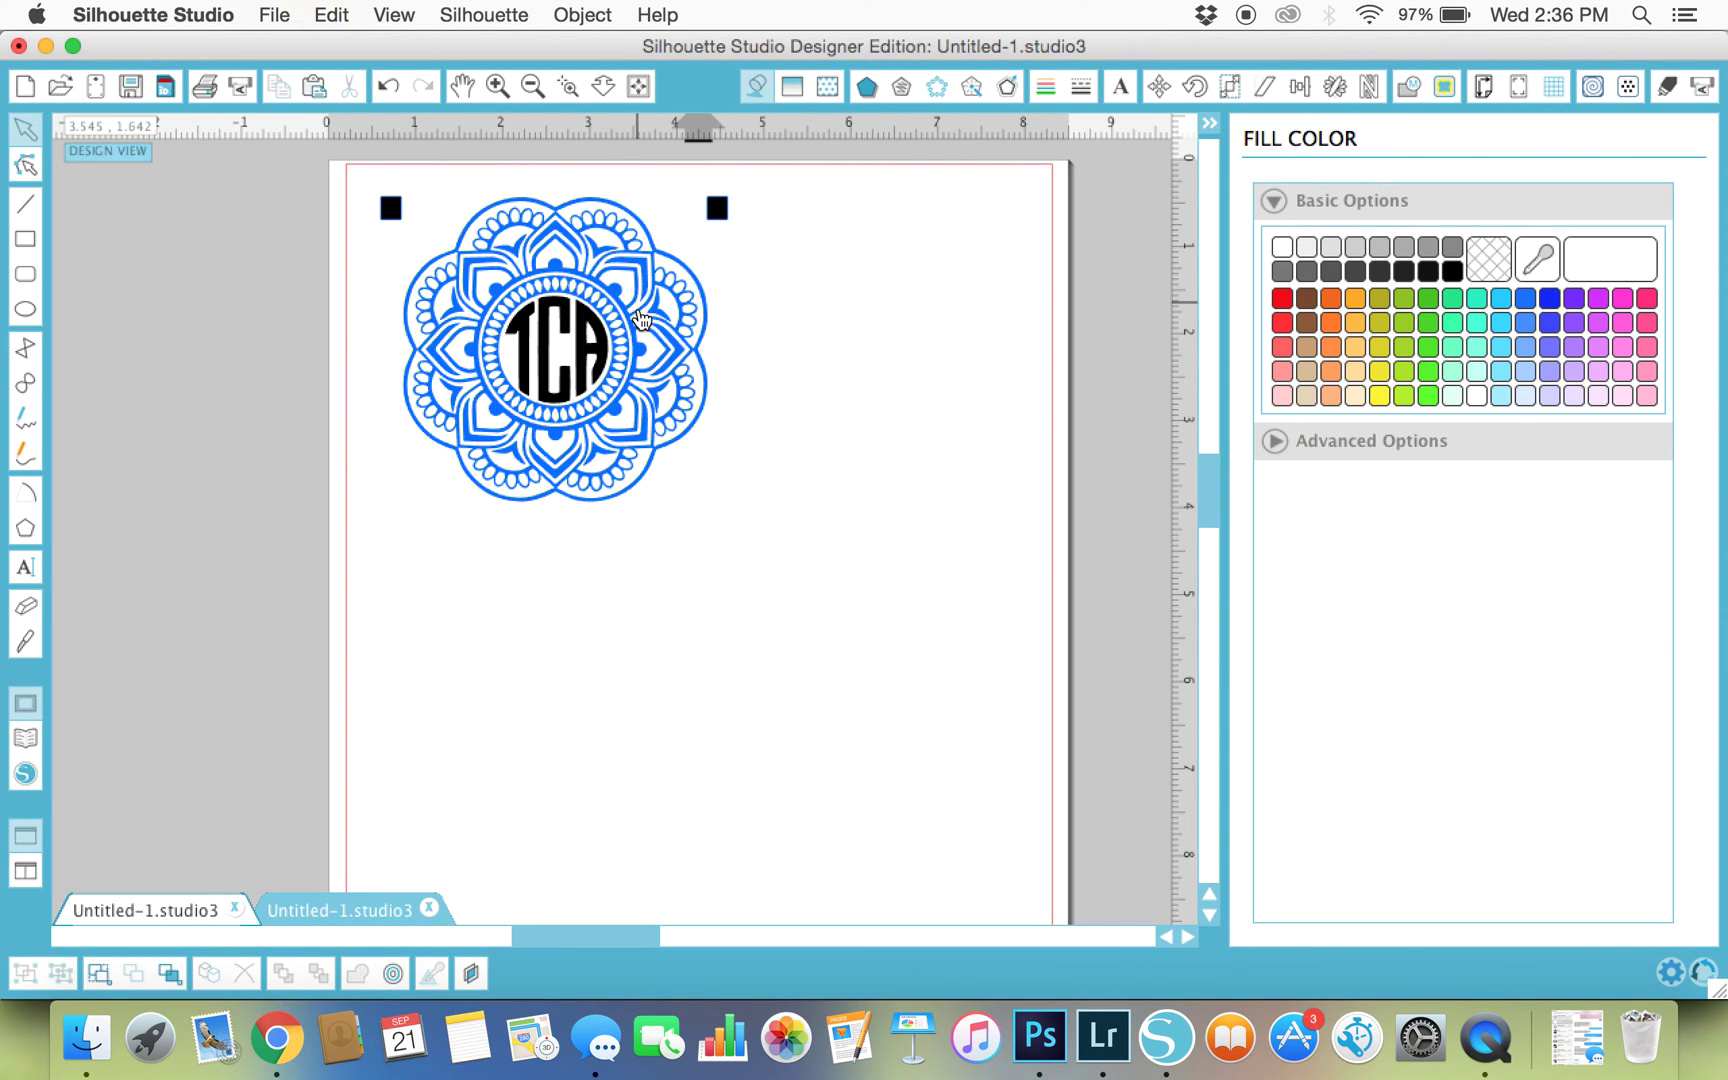
click(638, 310)
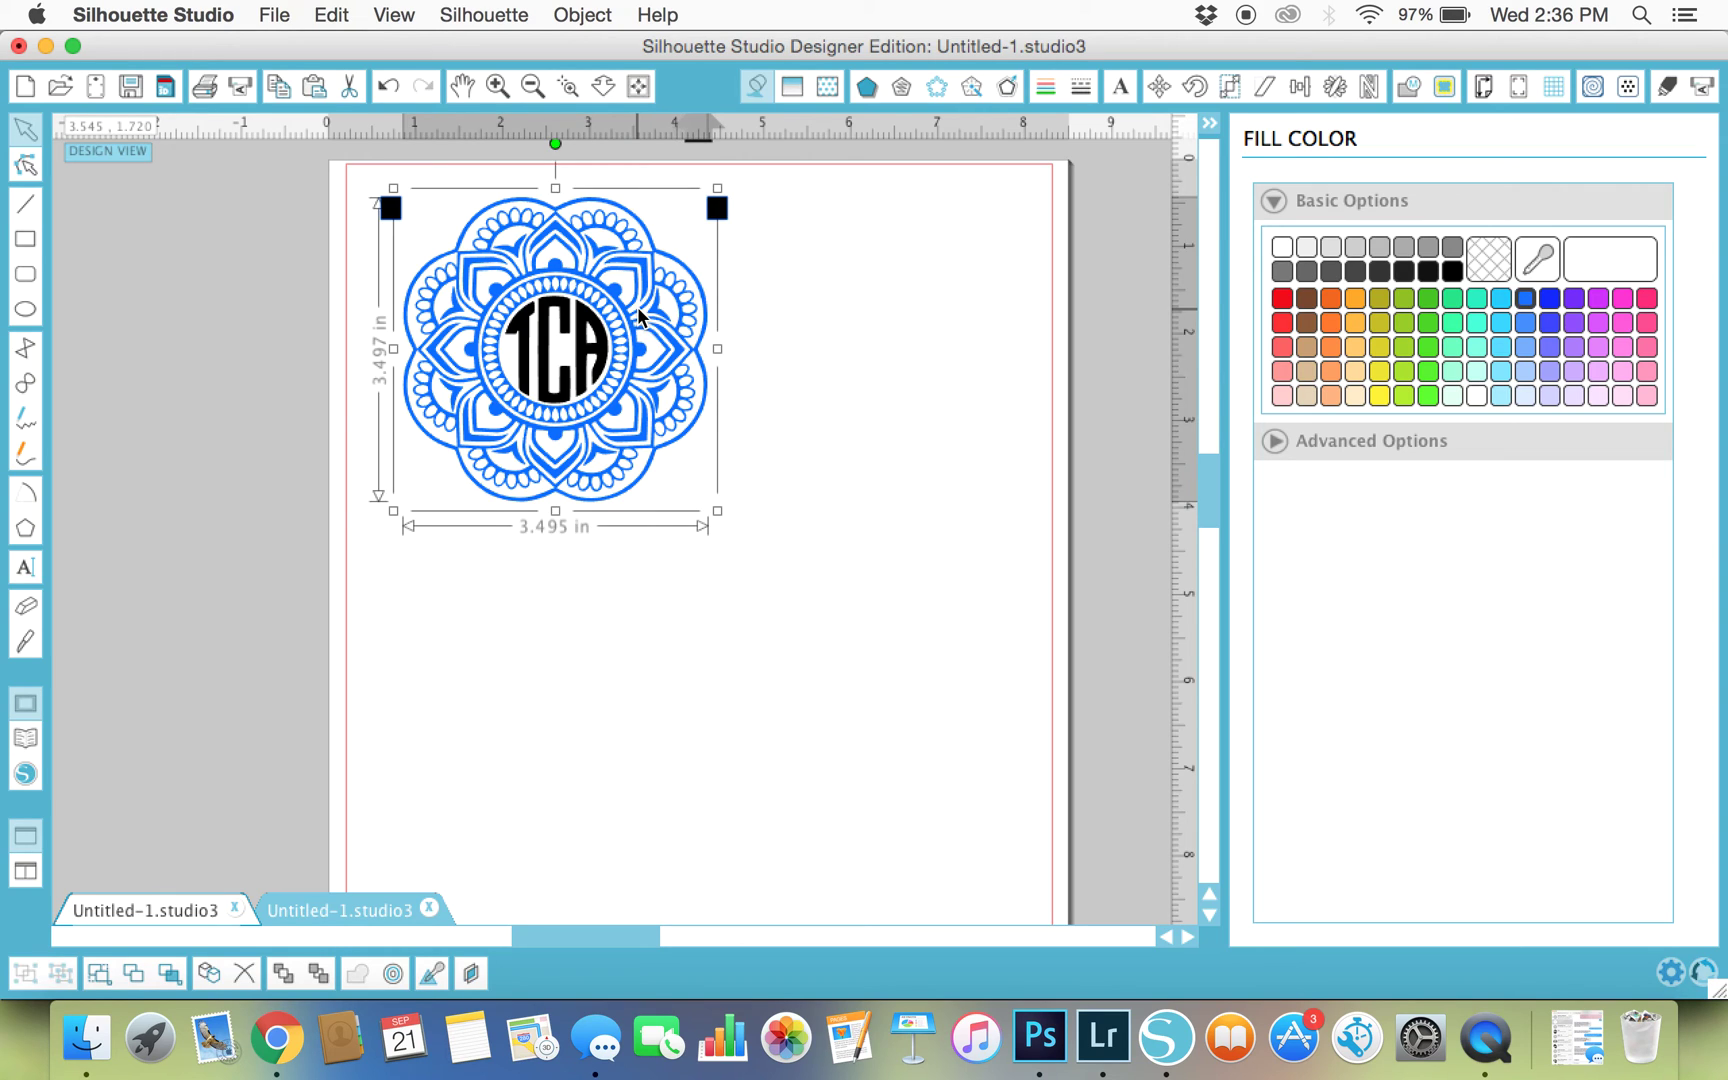
key(Delete)
key(super+z)
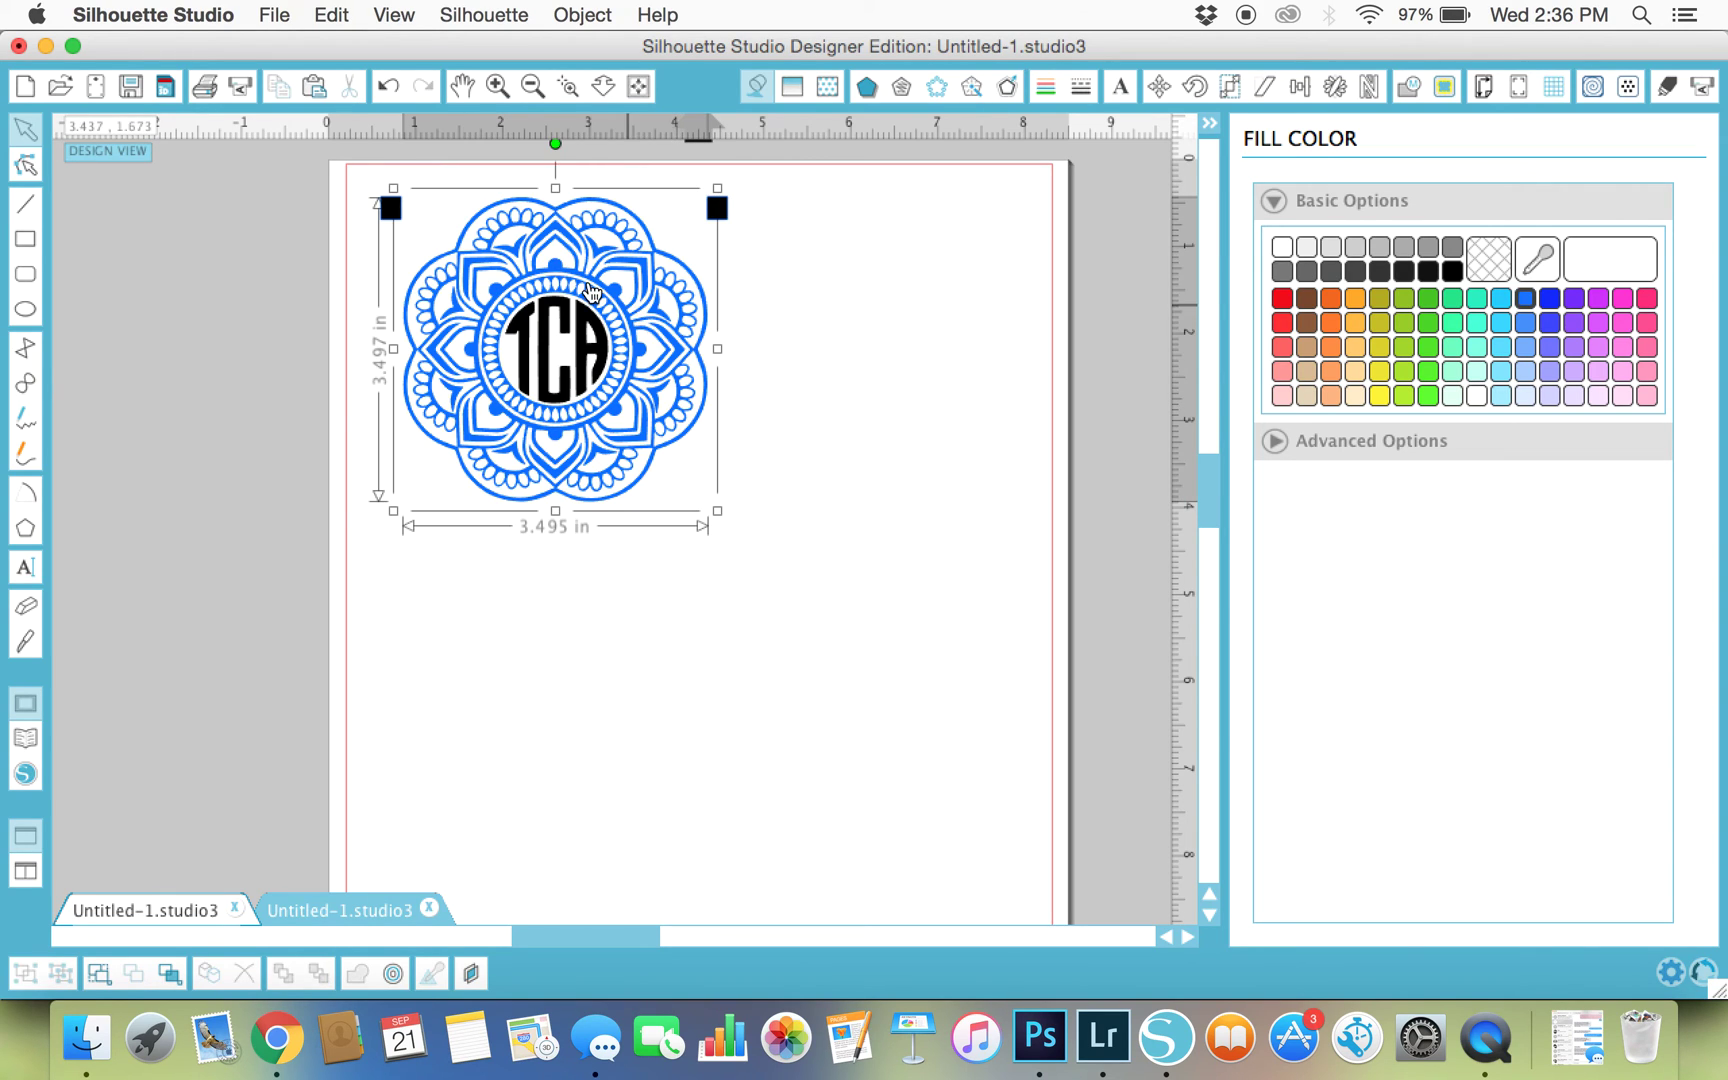
click(757, 440)
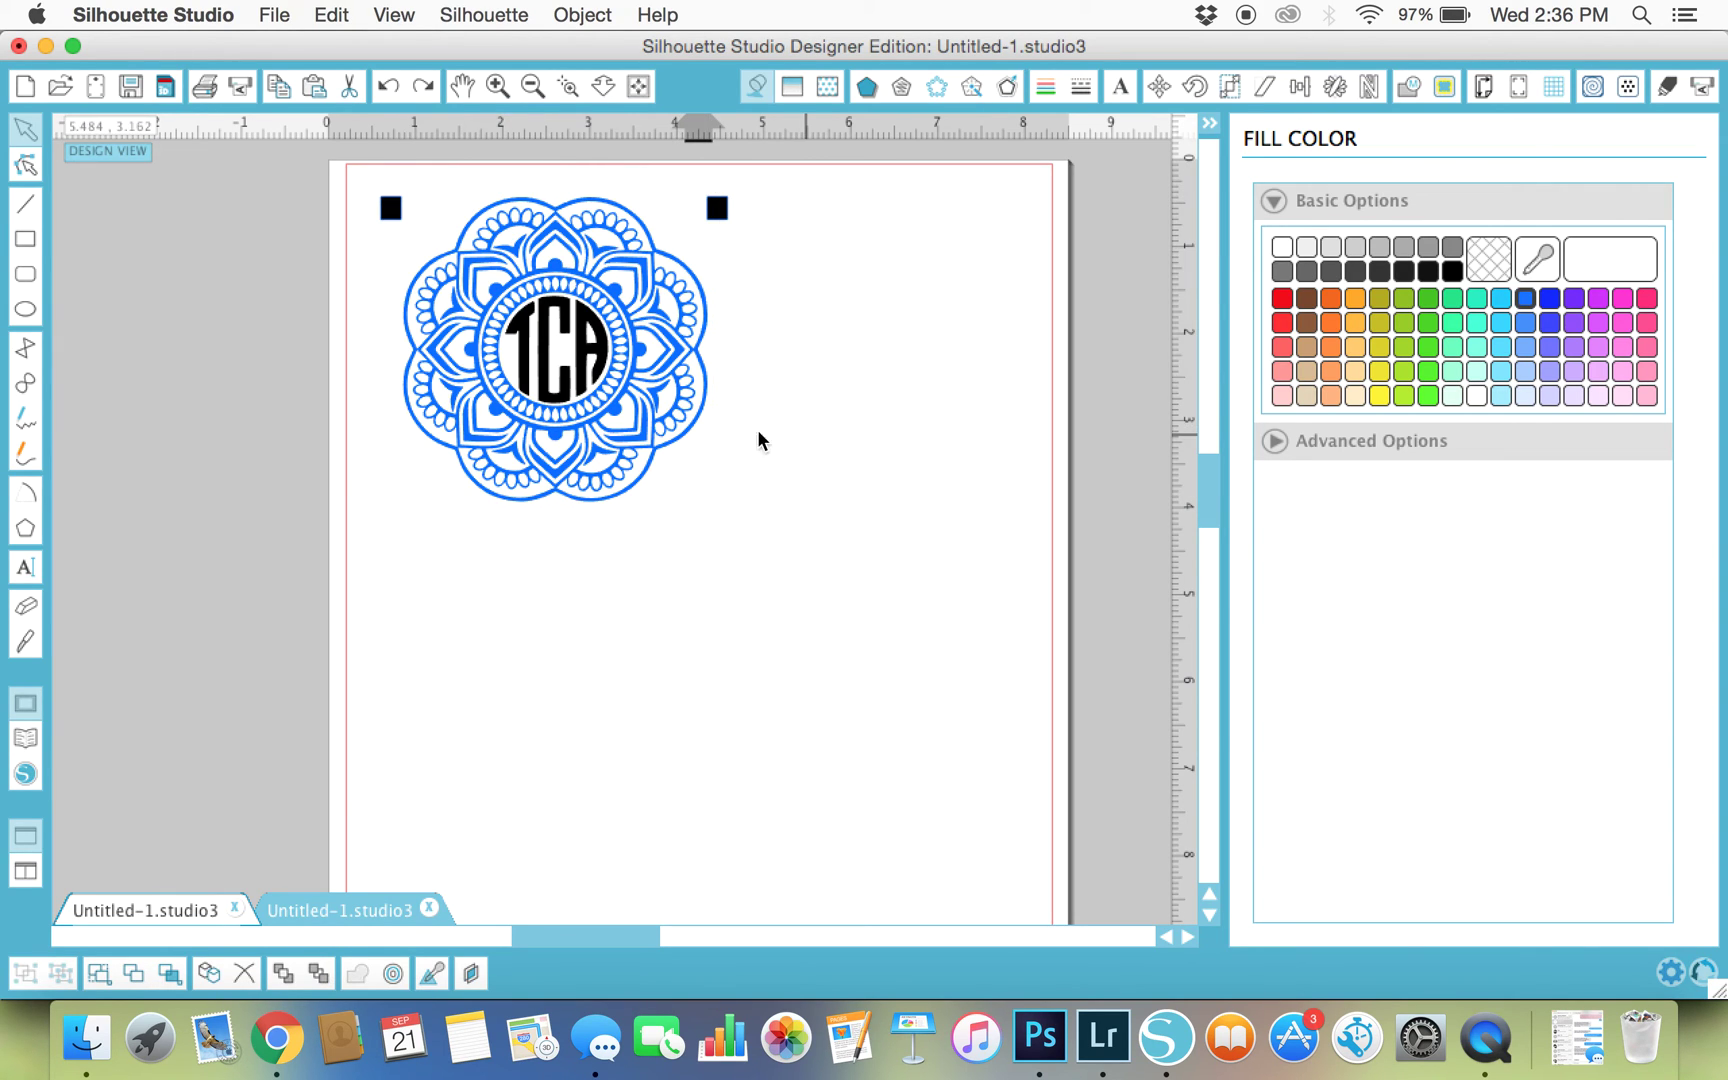
click(543, 350)
key(Delete)
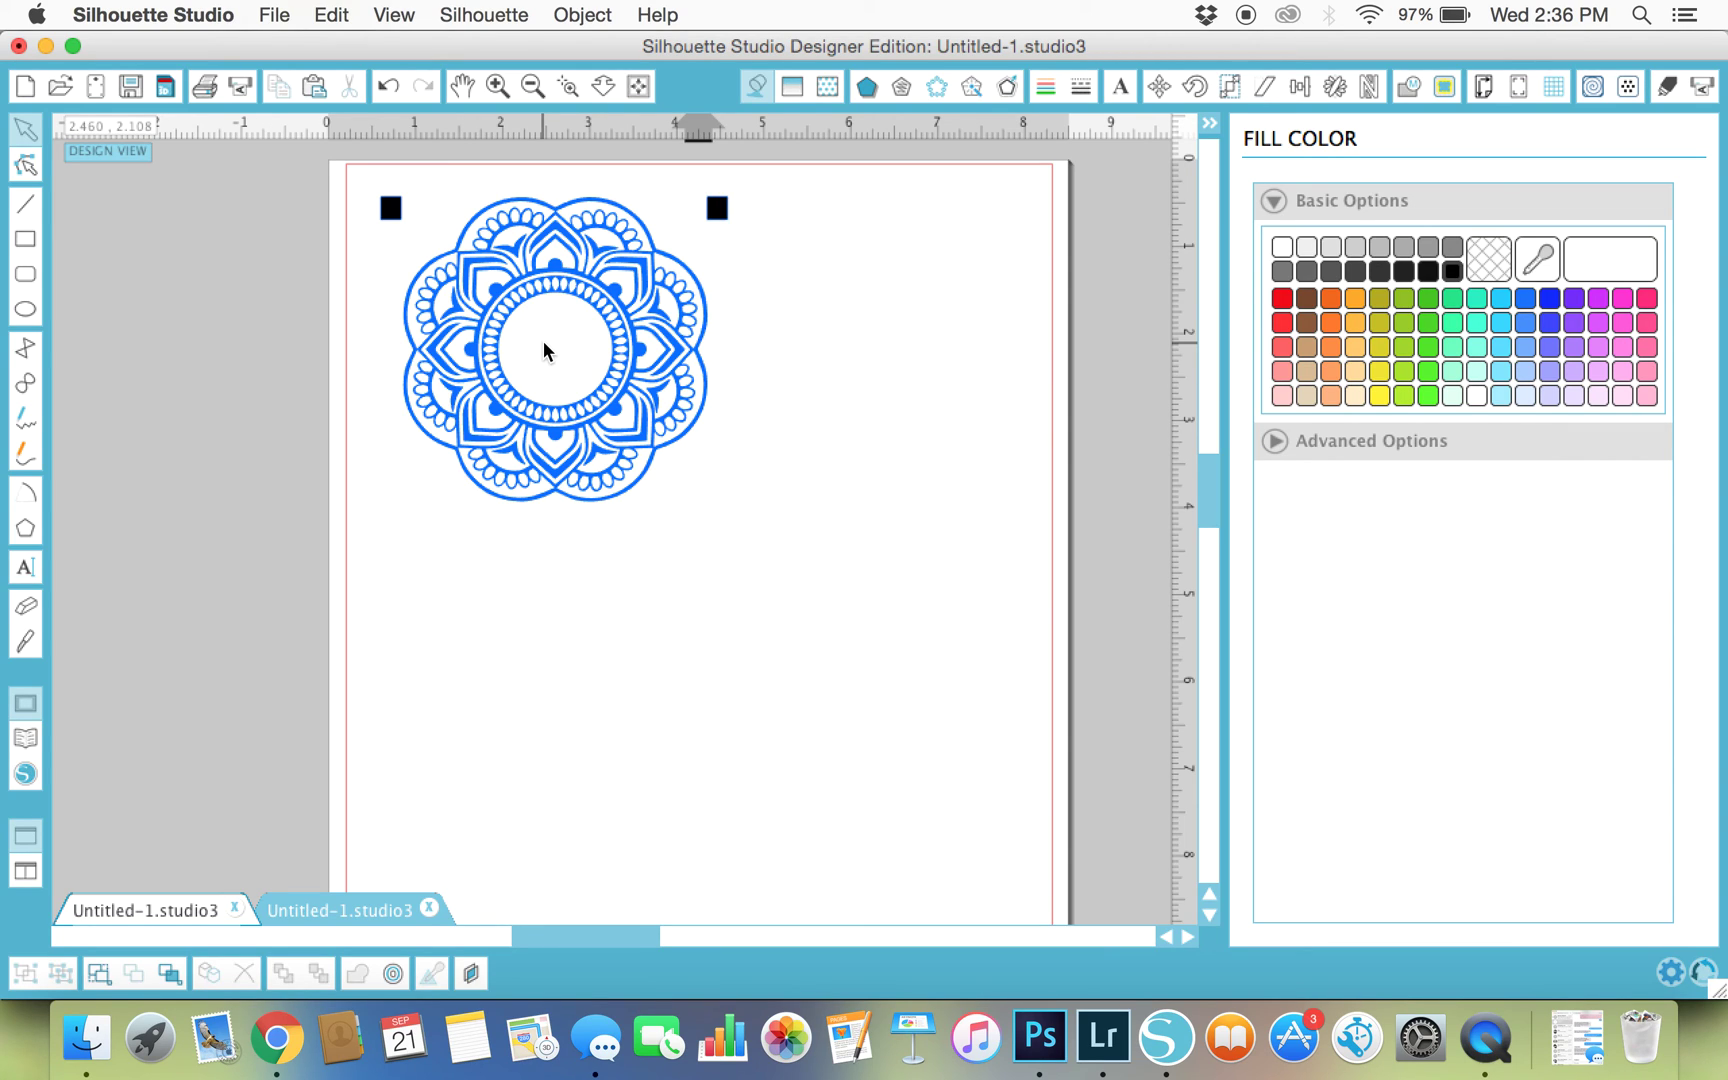
key(super+v)
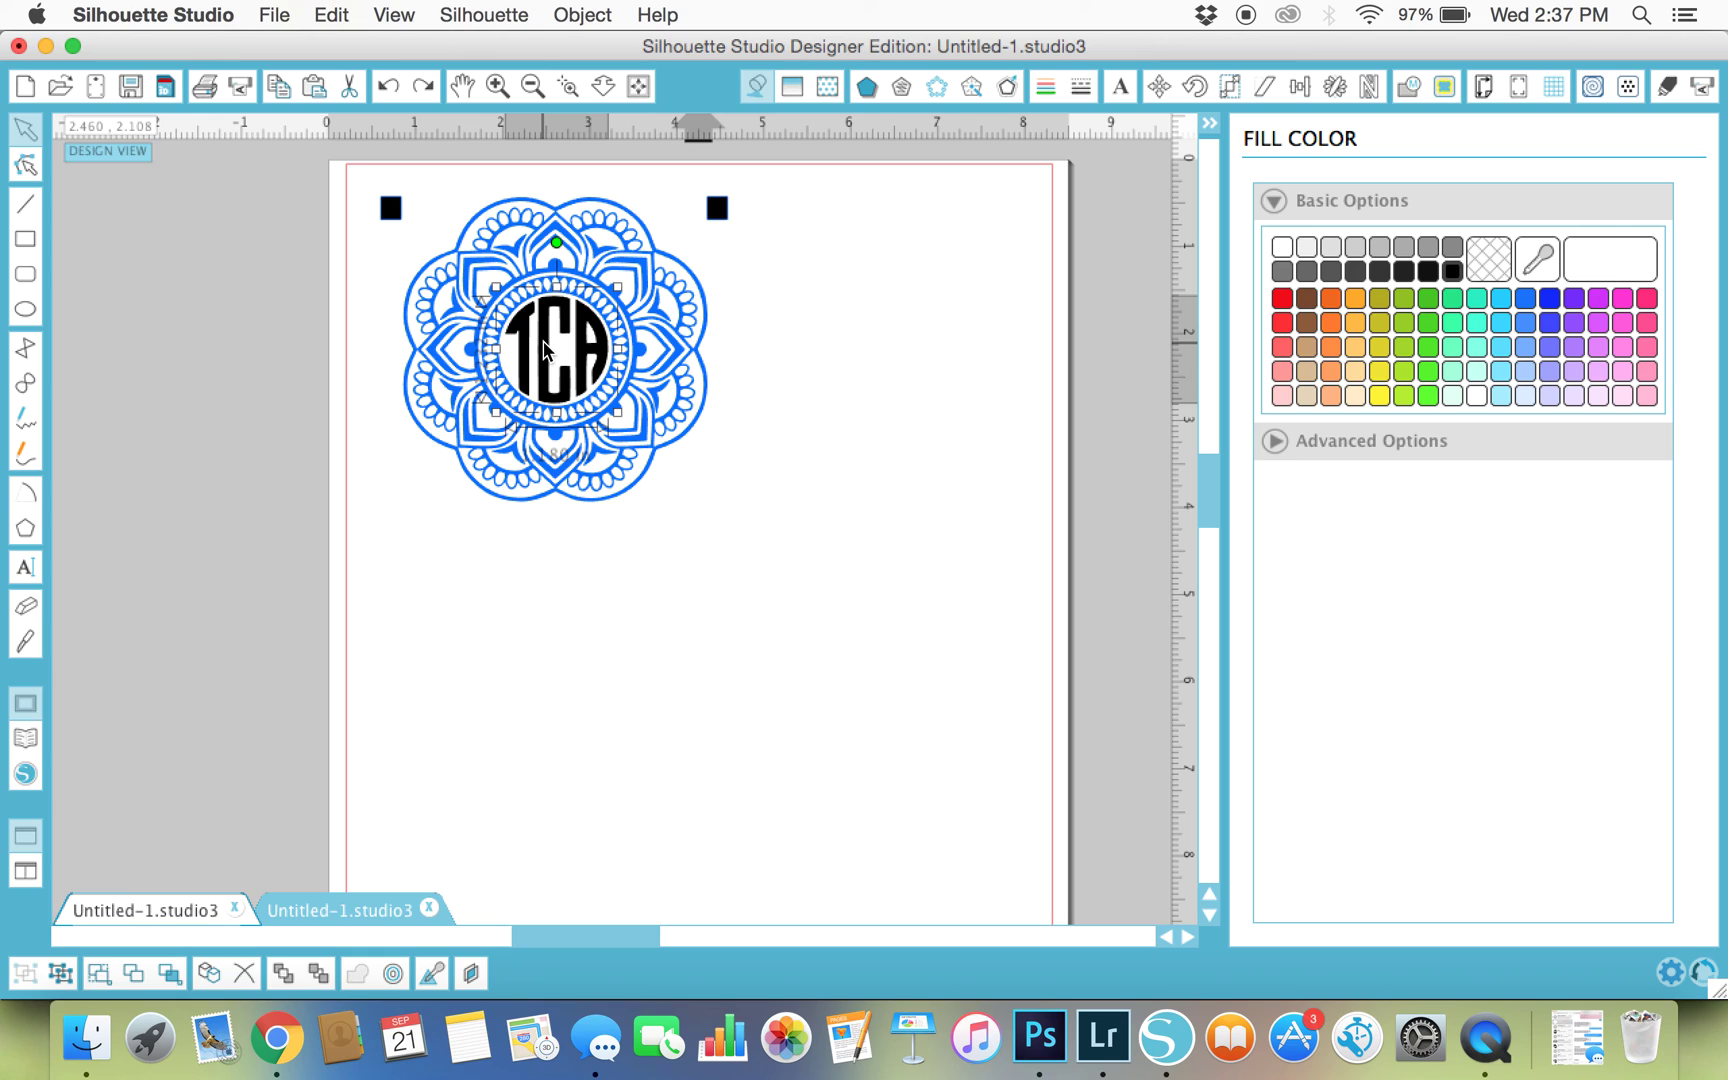
click(444, 590)
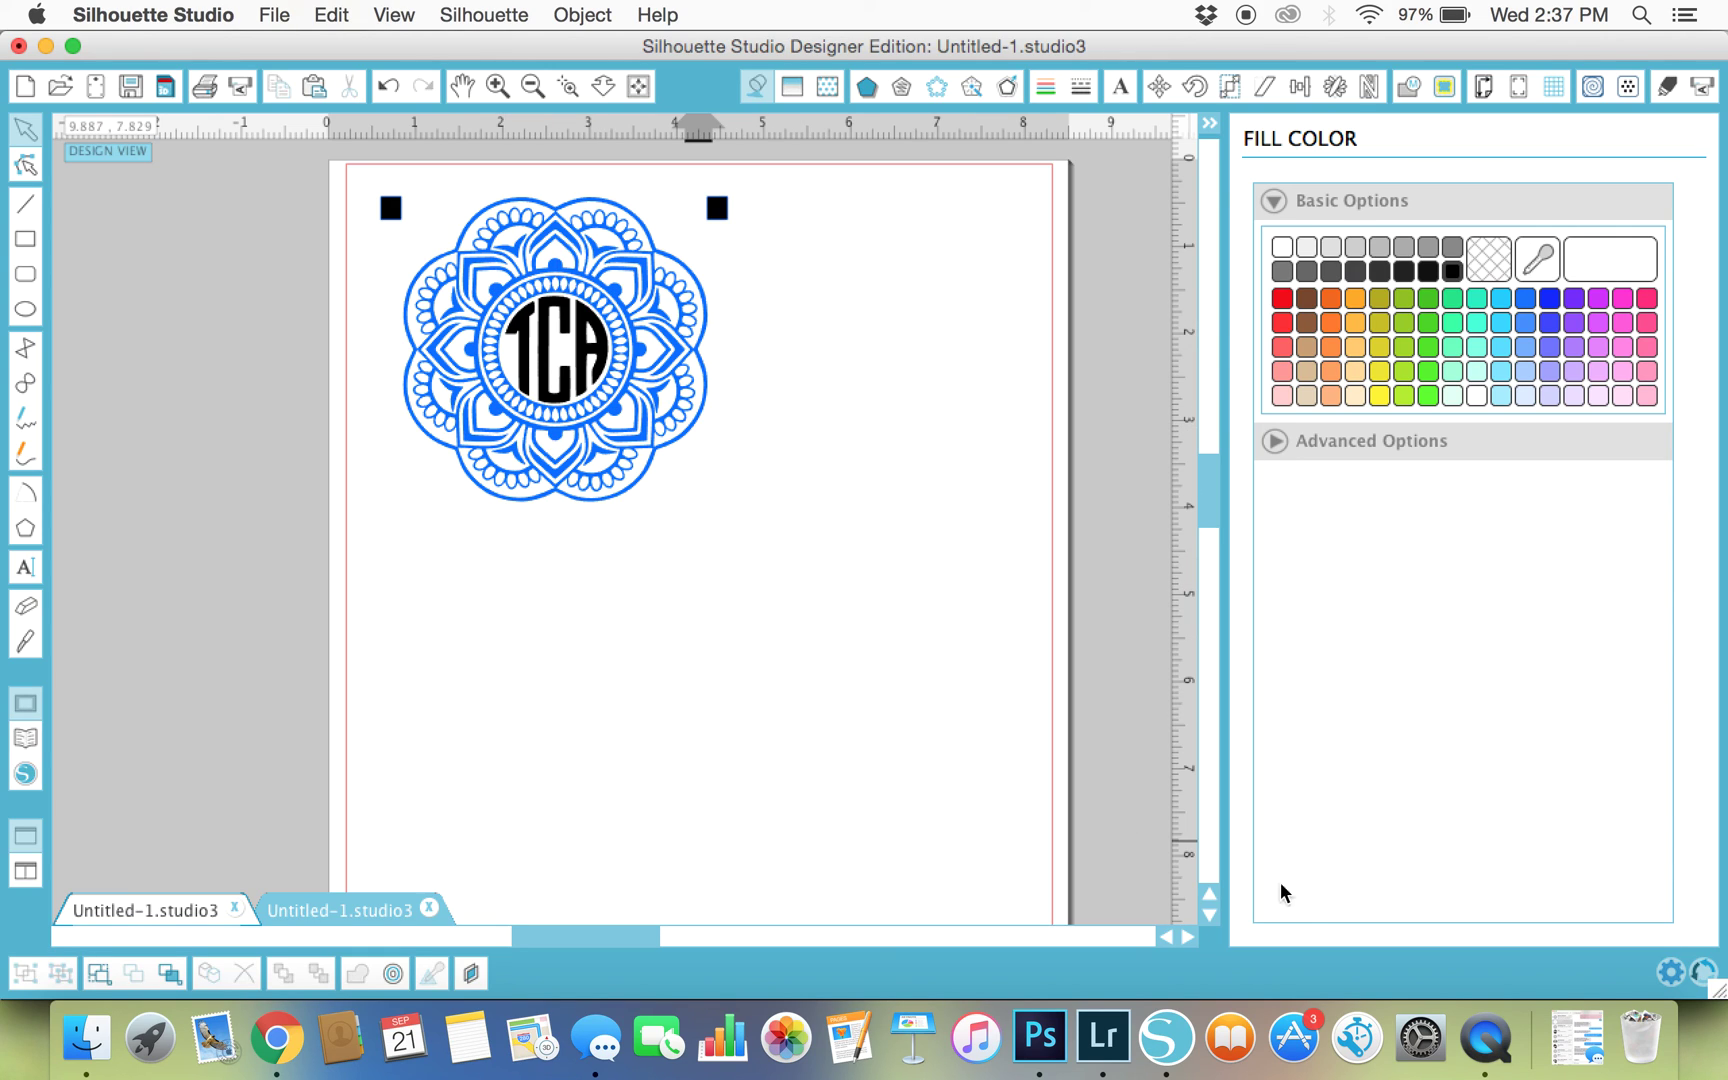